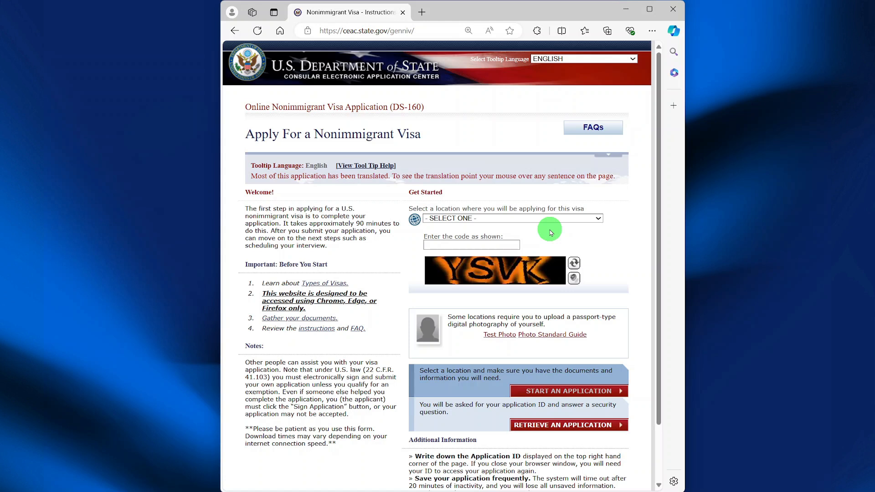
Choose BANGLADESH, DHAKA as the location for applying for the visa and start a new application.
click(543, 218)
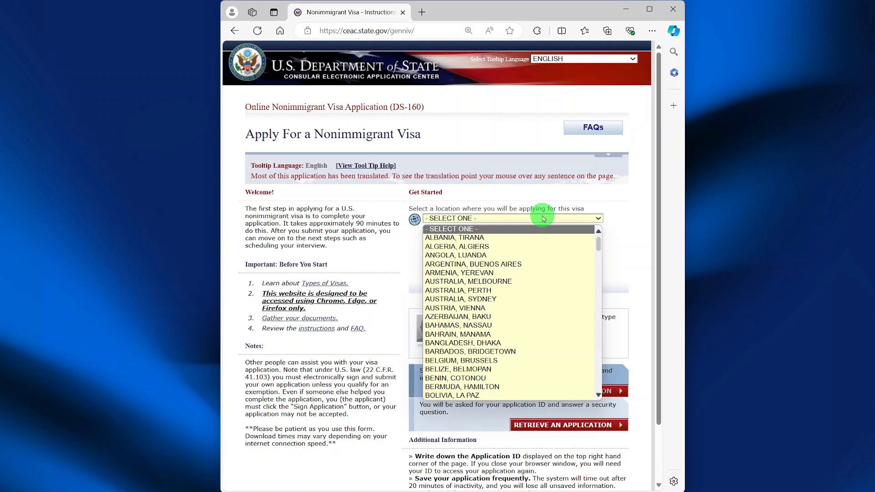
click(518, 344)
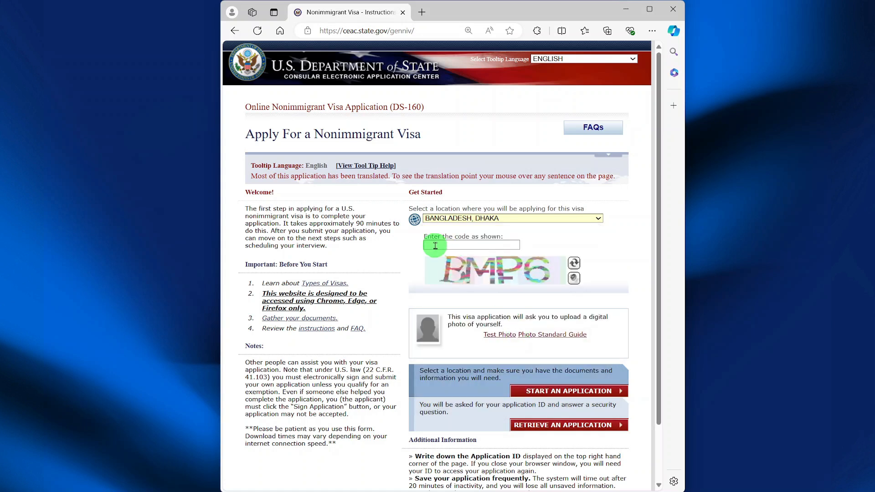
click(561, 394)
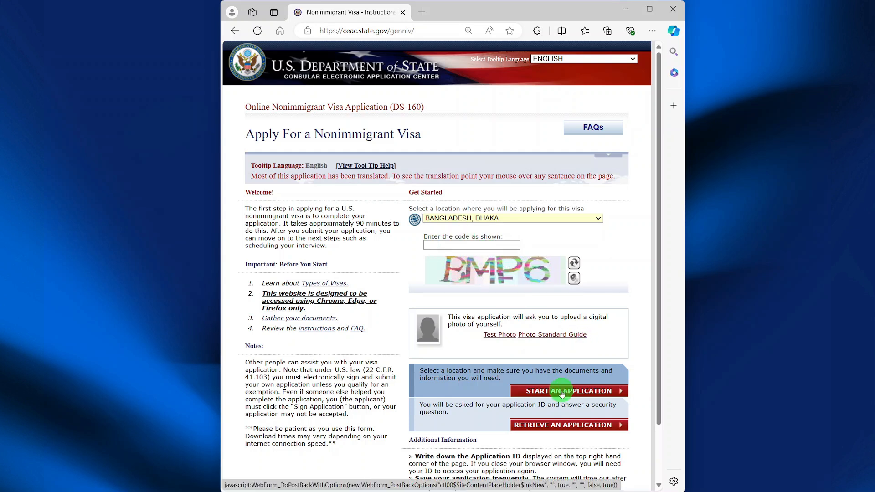
Review the notices and application information, and preview the printable application ID page without saving it.
scroll(277, 181, down, 2)
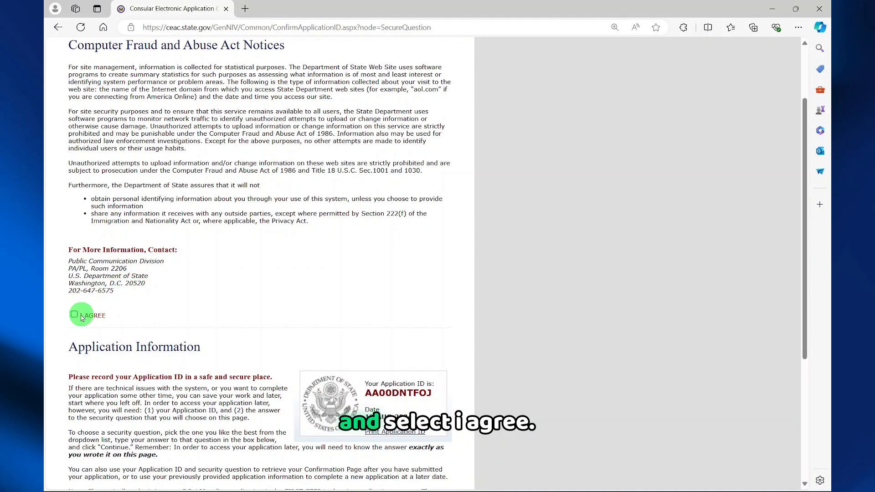
scroll(80, 318, down, 2)
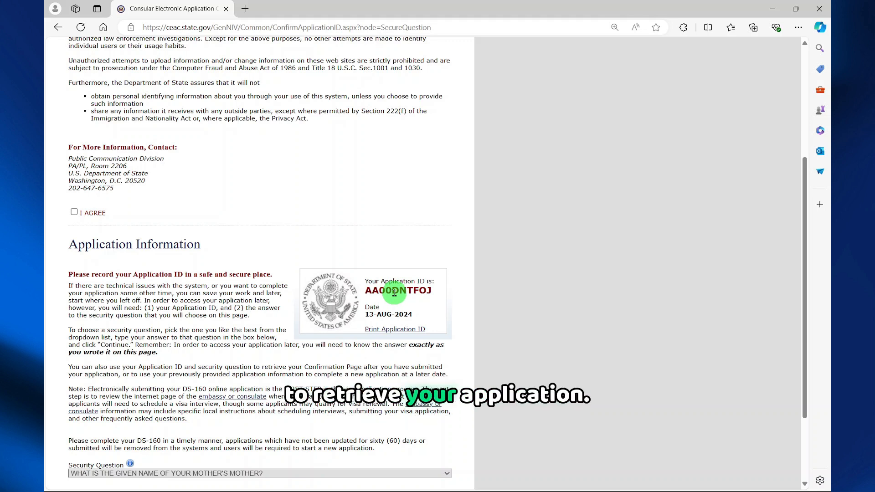
click(395, 330)
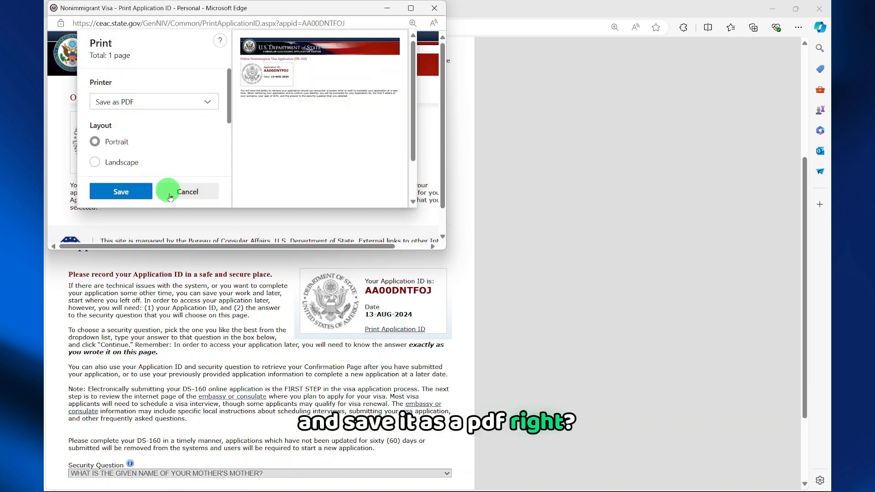
click(182, 192)
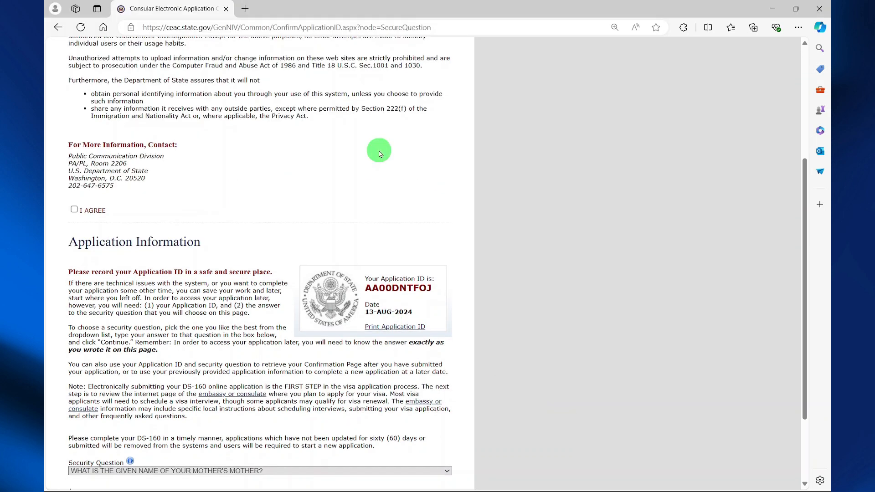
scroll(376, 150, down, 2)
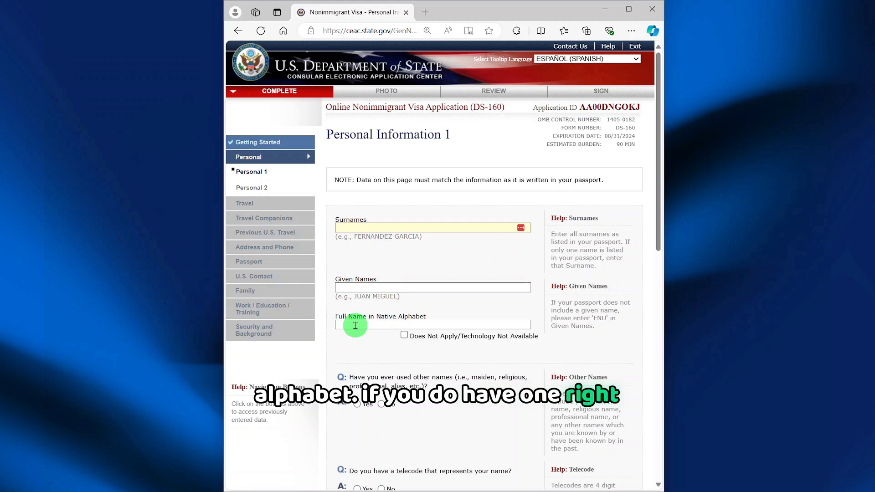
Mark the full name in native alphabet as Does Not Apply and answer No to other names used and to having a telecode.
click(404, 336)
scroll(378, 343, down, 2)
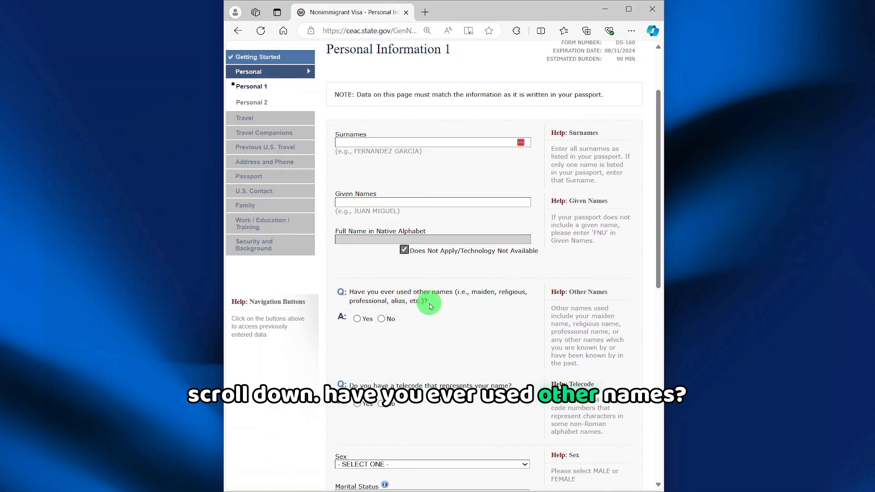
click(381, 318)
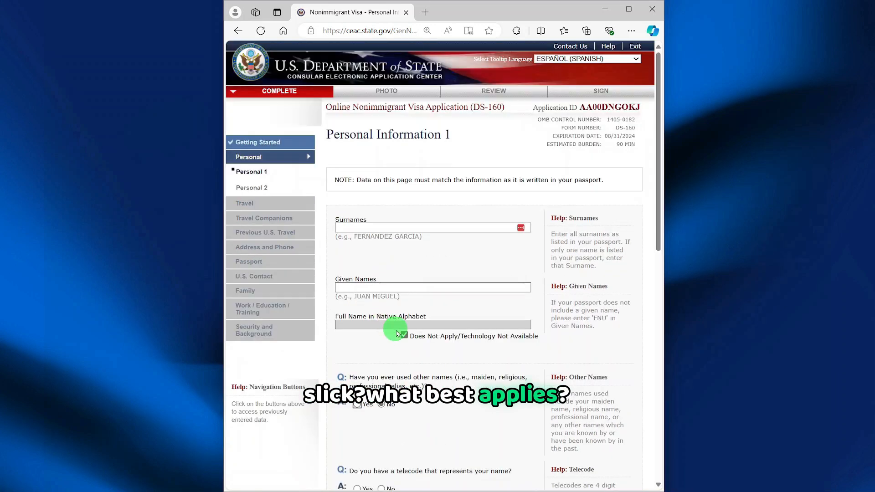
scroll(423, 361, down, 3)
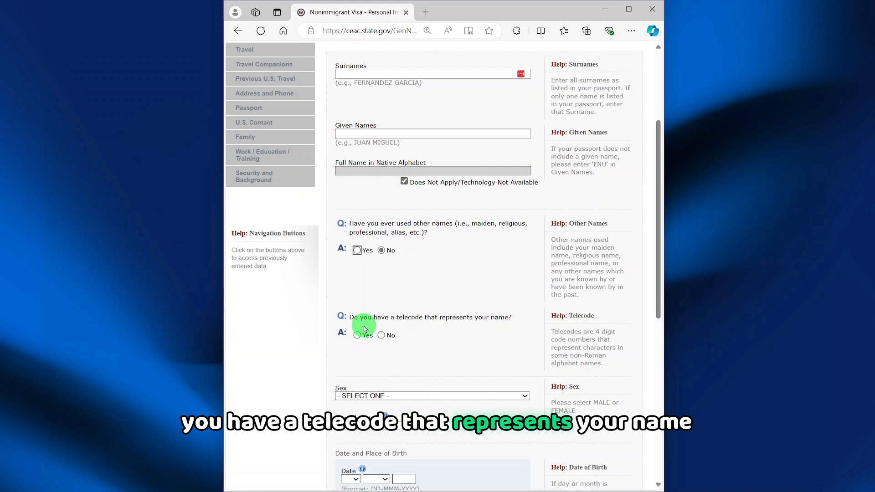
click(381, 335)
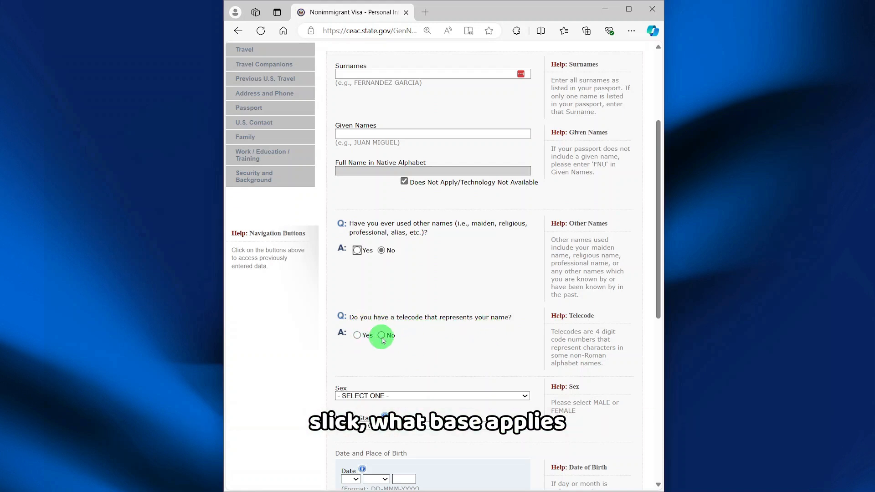
Set the sex to MALE and the marital status to SINGLE, and continue to the Personal 2 page.
scroll(389, 344, down, 5)
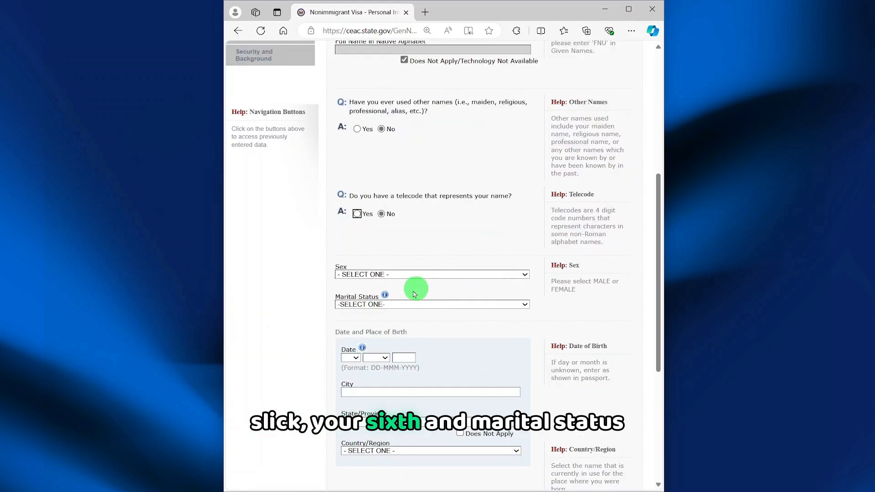
click(424, 276)
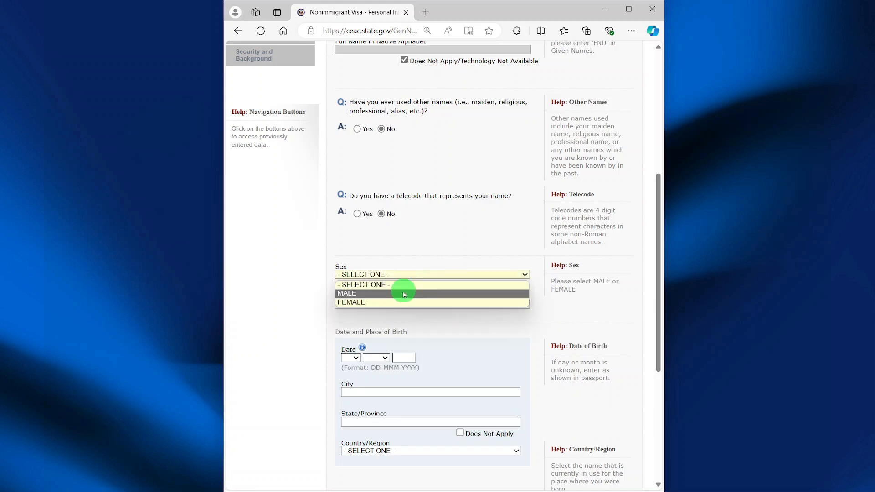
click(401, 292)
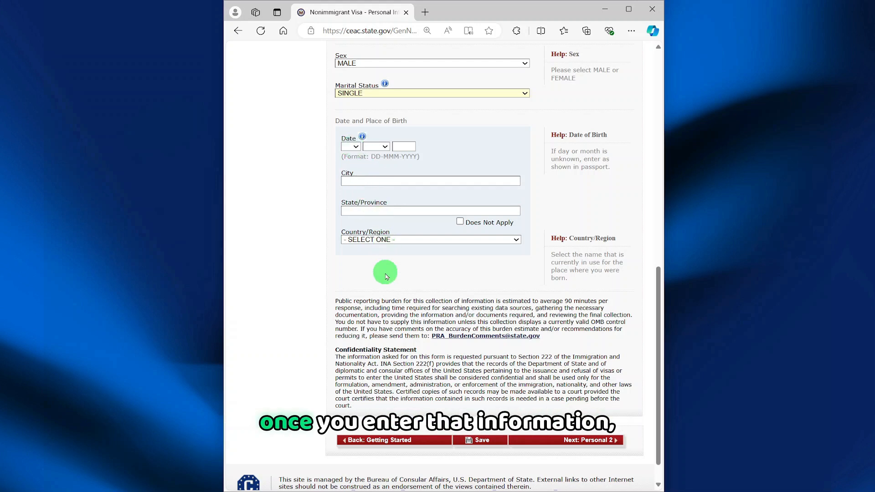
click(586, 444)
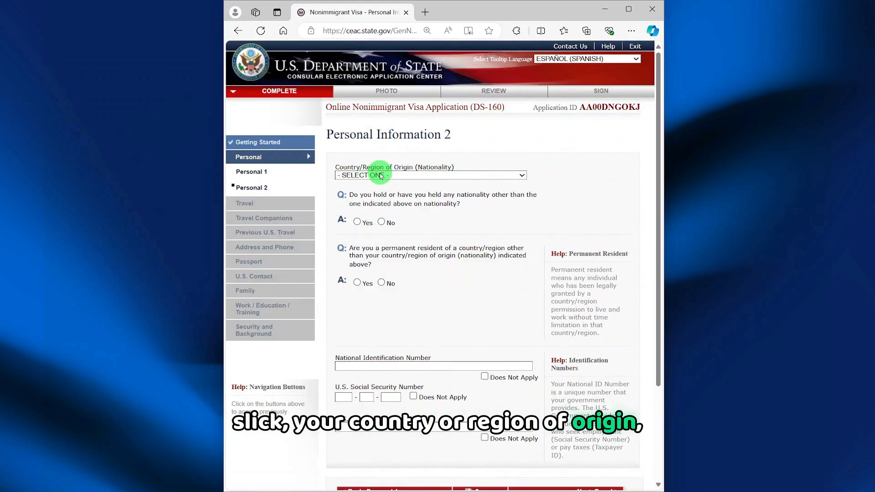
Set the nationality to DOMINICAN REPUBLIC and answer No to holding another nationality and to permanent residency in another country.
click(381, 175)
click(391, 271)
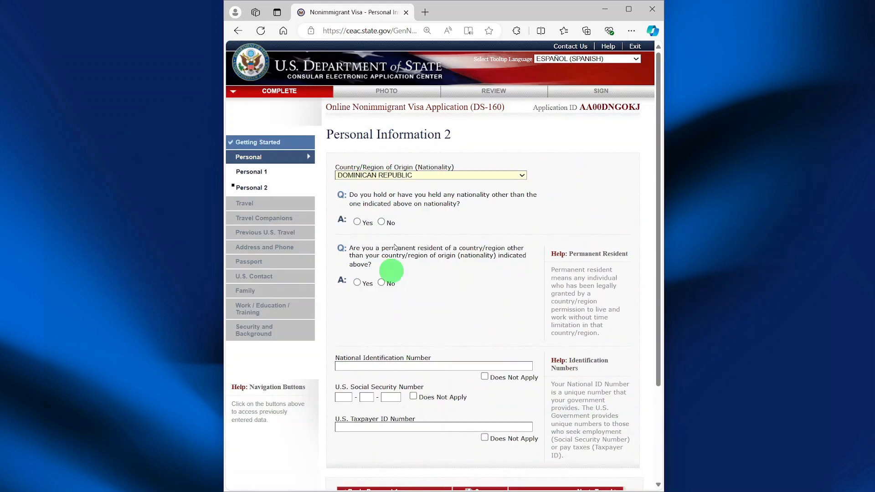
click(382, 222)
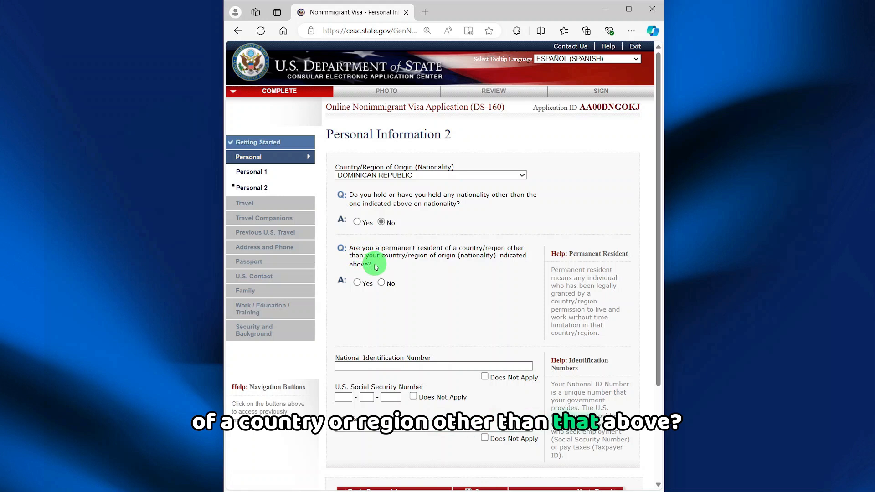
click(380, 282)
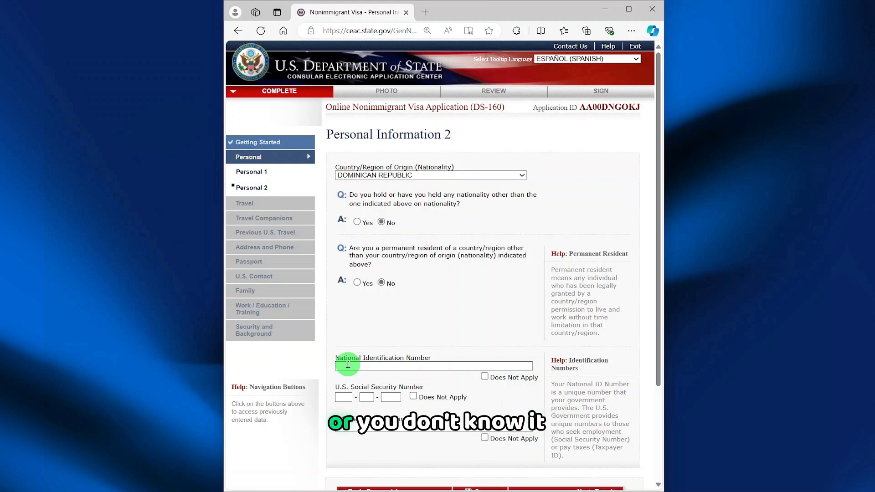
Mark the national identification, U.S. Social Security and U.S. taxpayer ID numbers as Does Not Apply, and continue to the Travel page.
click(484, 376)
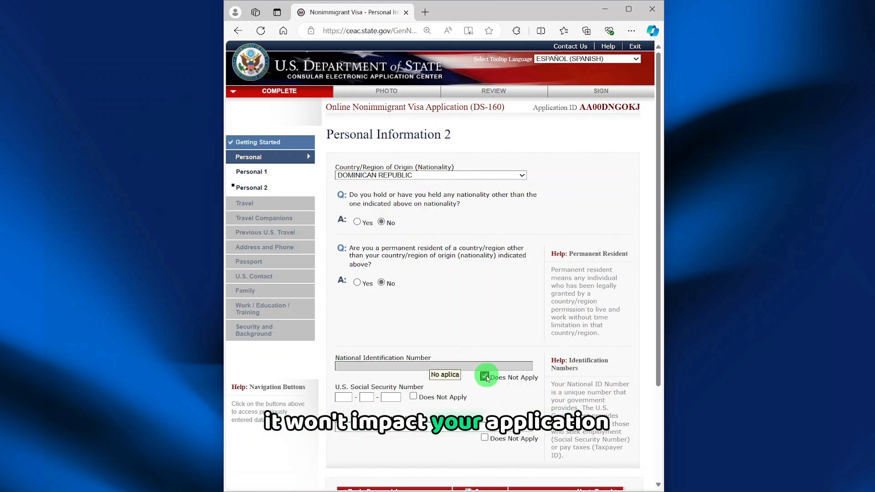
scroll(455, 380, down, 2)
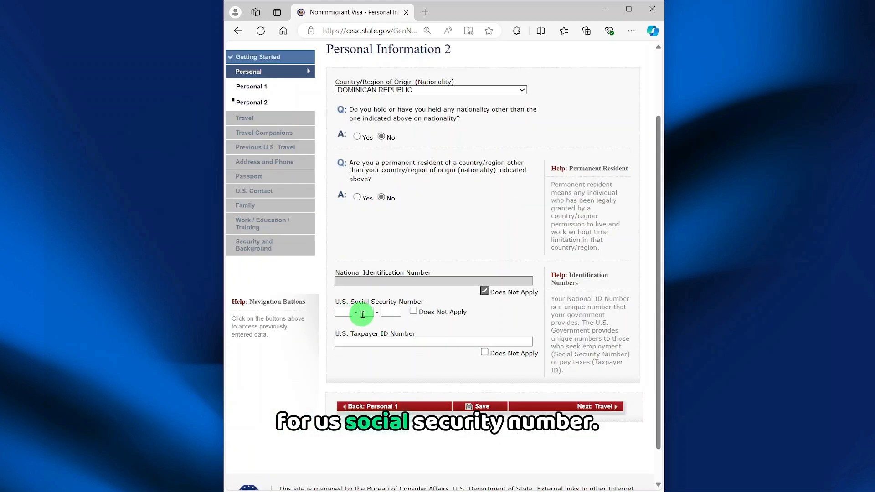
click(413, 312)
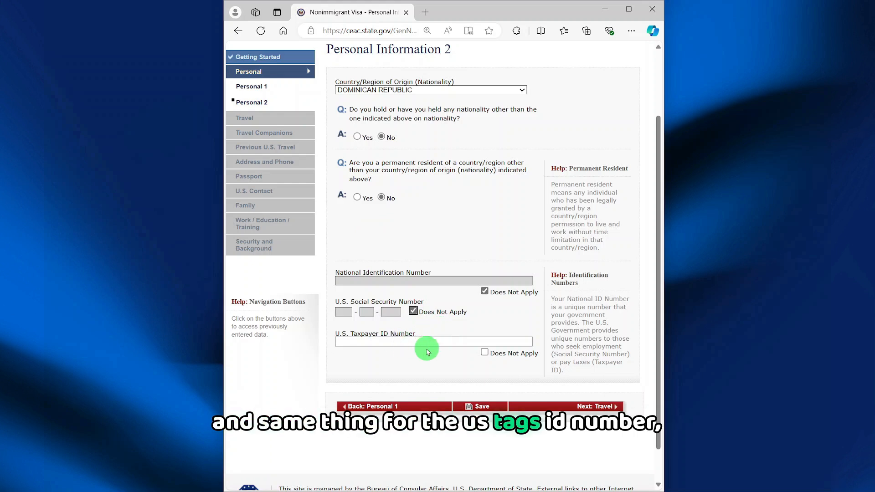
click(484, 352)
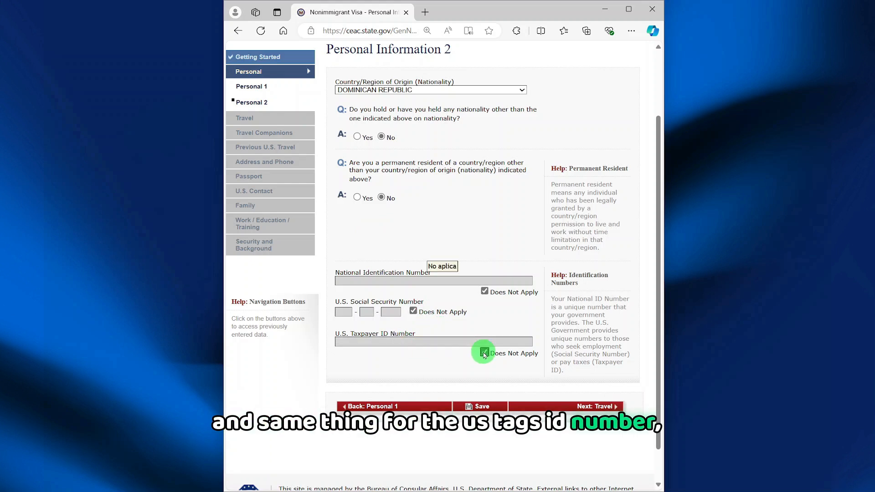
click(589, 407)
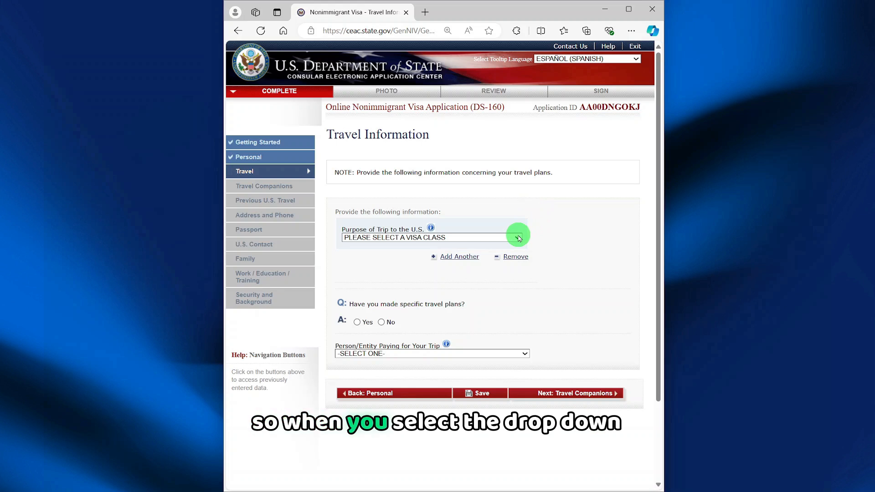
Set the purpose of trip to TEMP. BUSINESS PLEASURE VISITOR (B) and specify BUSINESS & TOURISM (TEMPORARY VISITOR) (B1/B2).
click(518, 237)
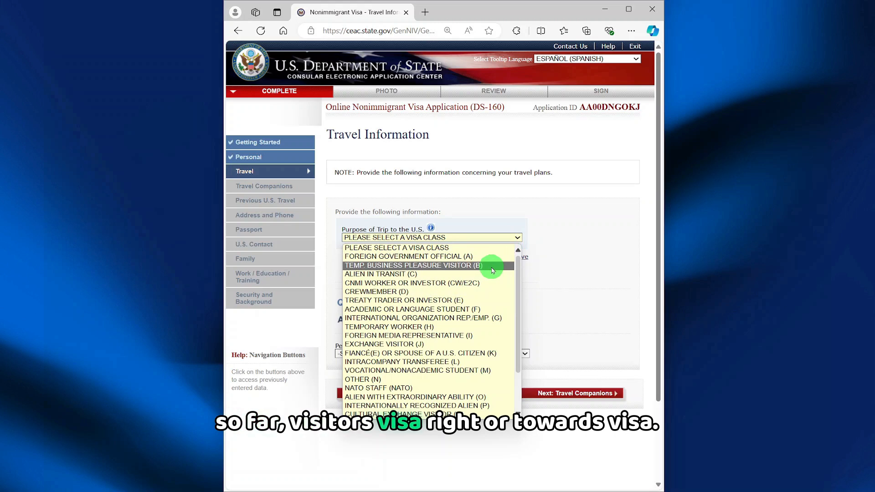
click(420, 270)
click(486, 264)
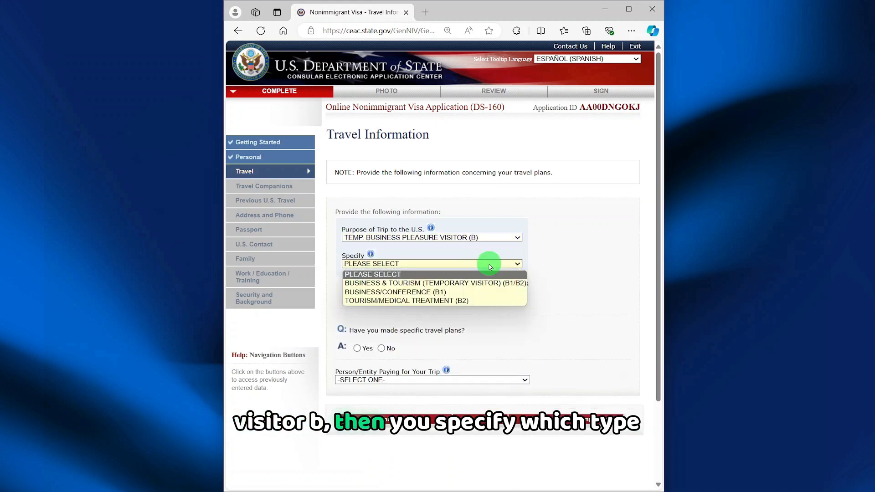
click(466, 283)
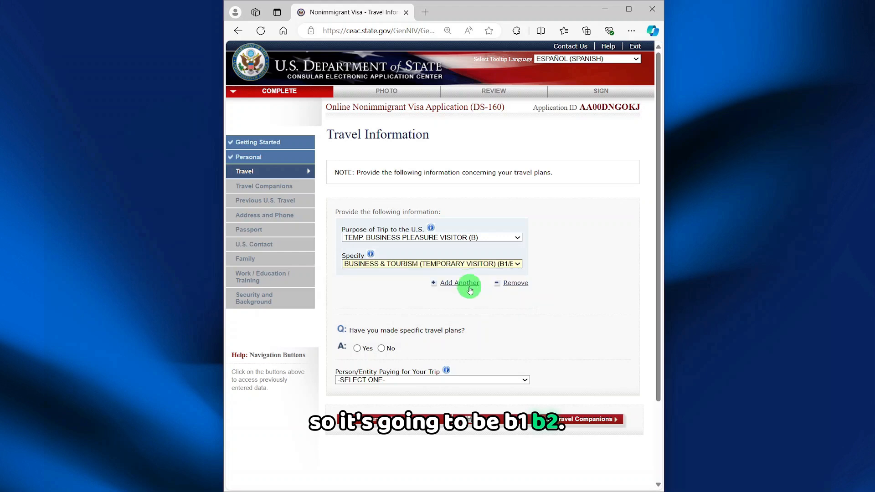
Answer No to having made specific travel plans and open the choices for the person or entity paying for the trip.
click(381, 349)
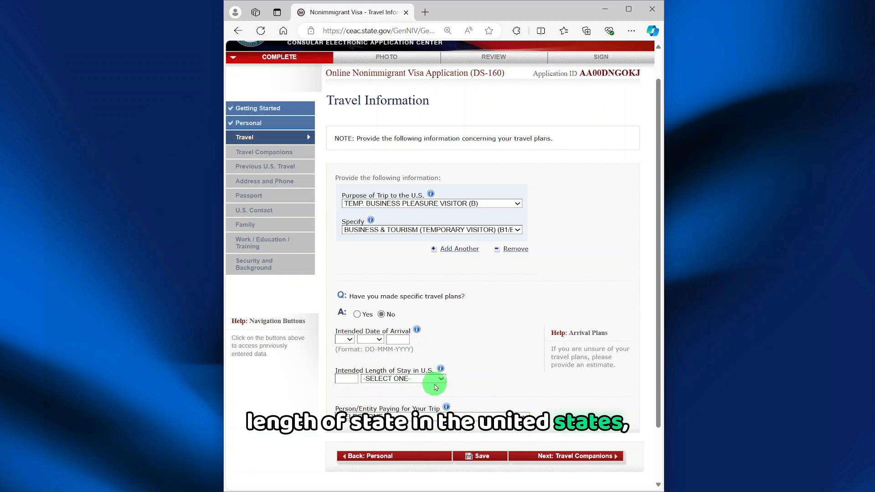
click(412, 418)
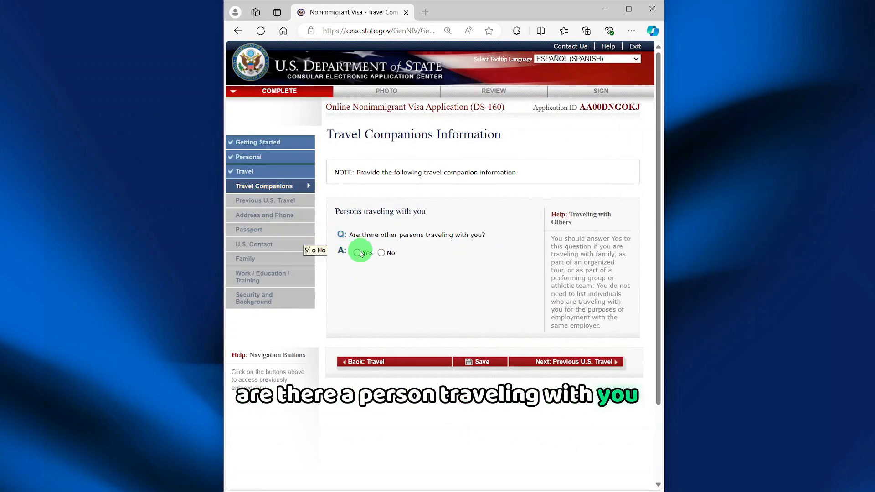
Answer No to other persons traveling along and continue to the Previous U.S. Travel page.
click(381, 255)
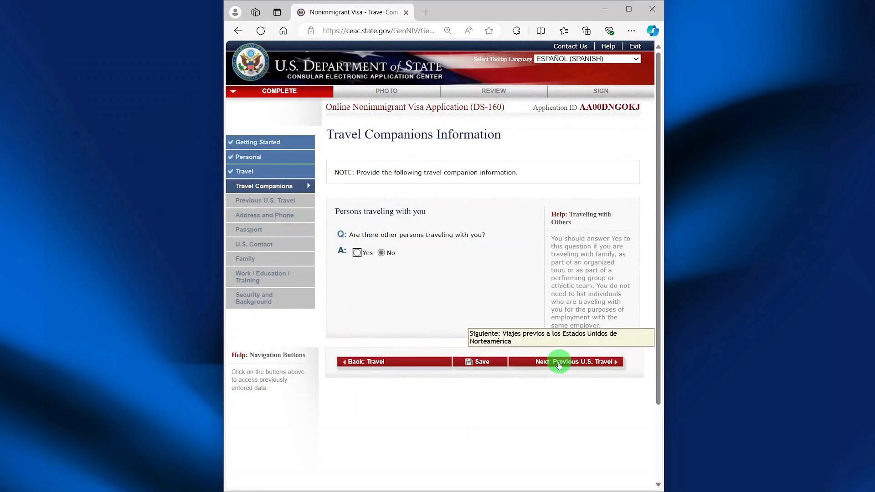
click(563, 362)
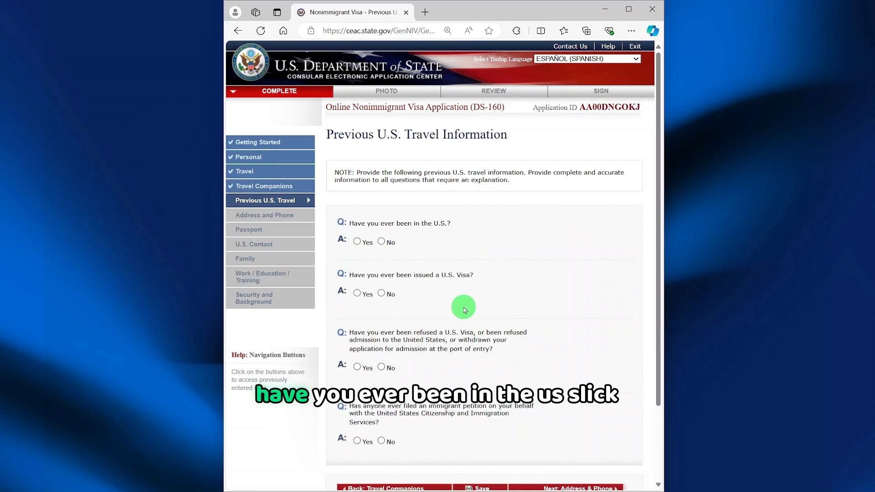
Answer No to having been in the U.S., being issued a U.S. visa, being refused a visa or admission, and having an immigrant petition filed.
click(381, 242)
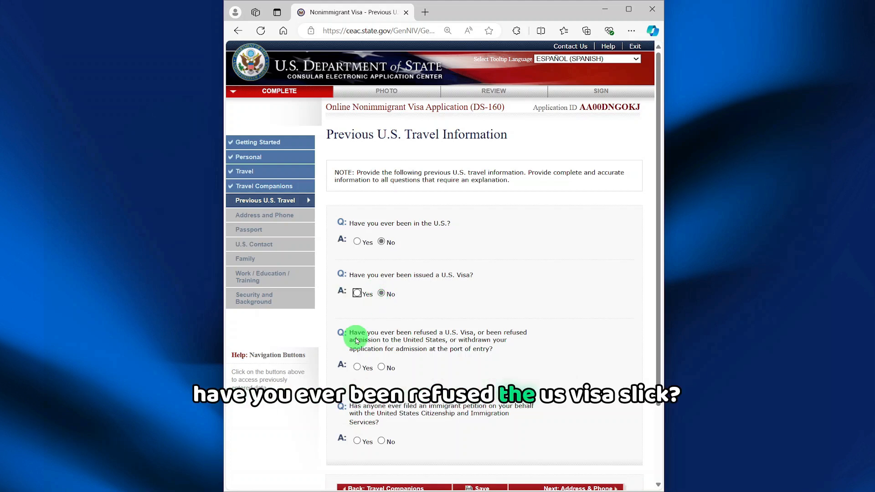
click(380, 366)
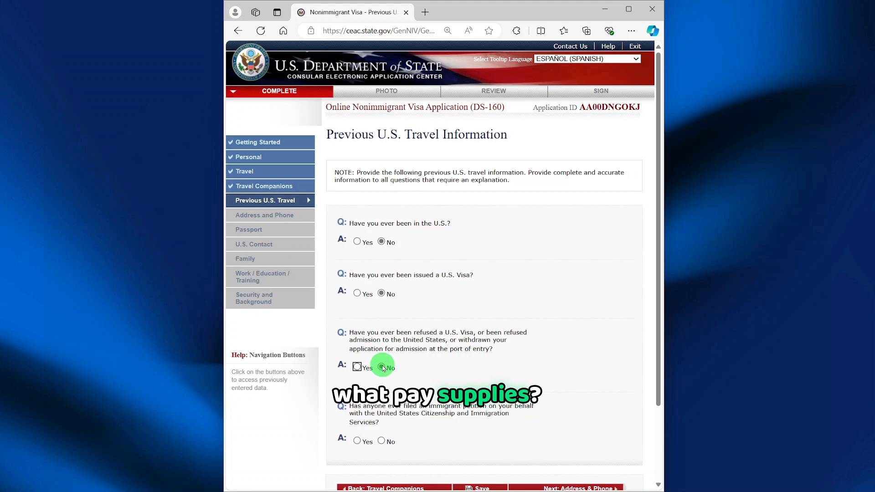
scroll(387, 337, down, 2)
mouse_move(393, 335)
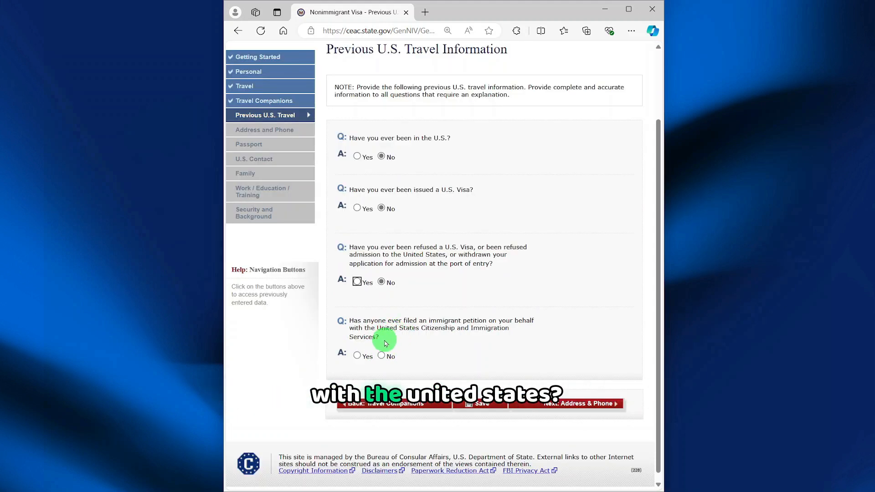
click(381, 356)
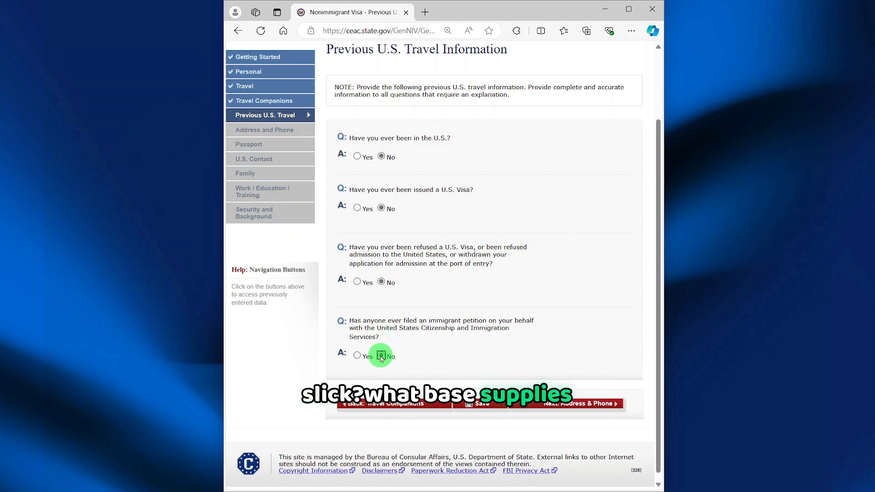
Continue to the Address and Phone page and answer No to having used any other email addresses in the last five years.
scroll(444, 384, up, 2)
scroll(444, 384, down, 2)
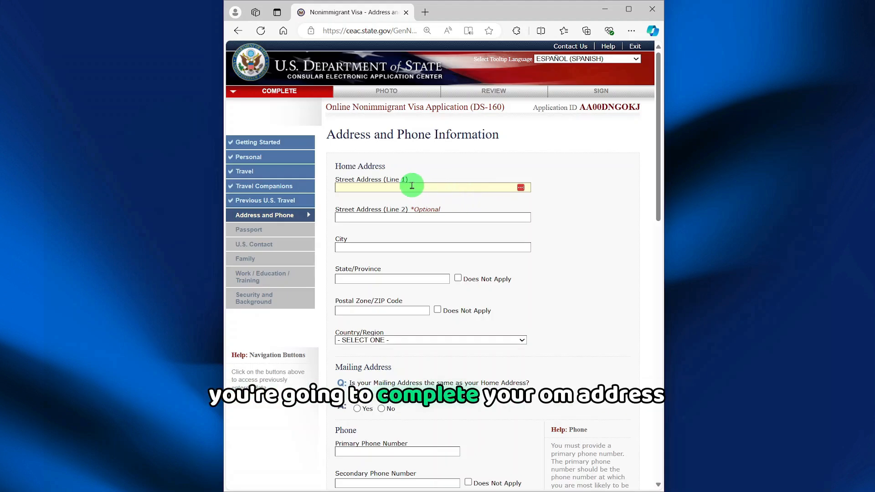
scroll(449, 303, down, 2)
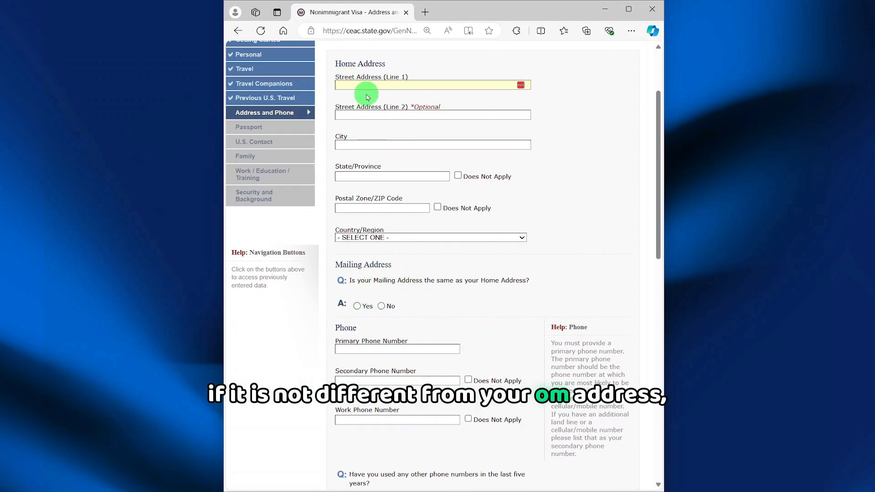
scroll(463, 268, down, 4)
scroll(462, 270, down, 2)
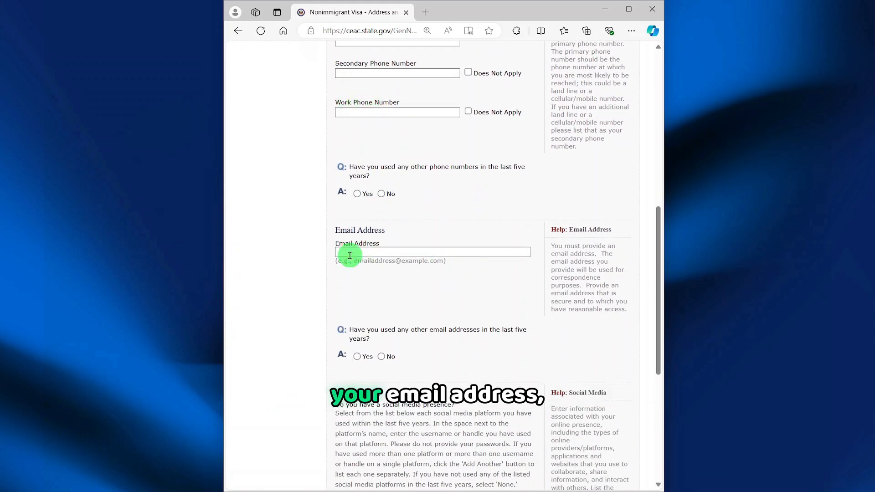
click(381, 357)
scroll(383, 355, up, 3)
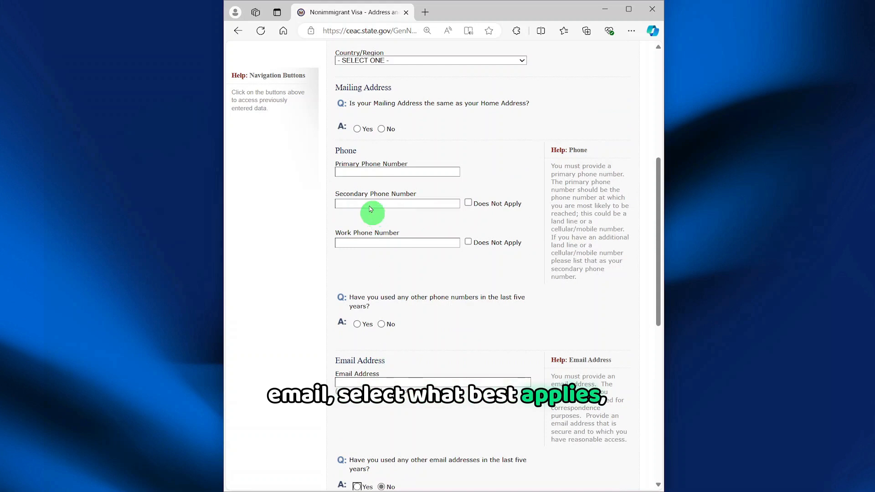
Set the social media provider to FACEBOOK and enter the applicant's social media identifier.
scroll(469, 410, down, 8)
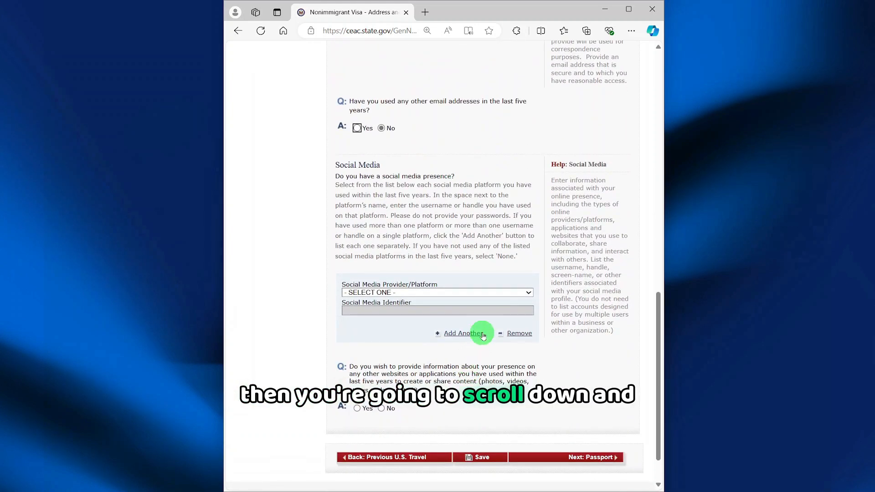
click(535, 297)
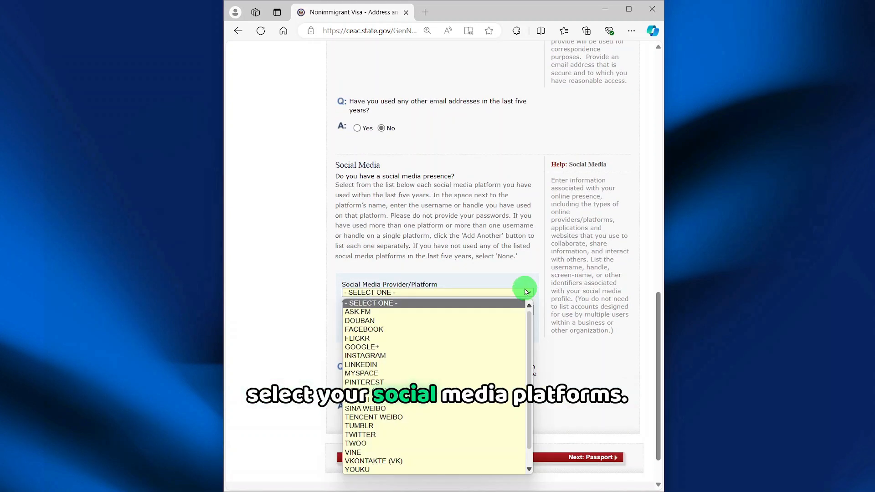
click(512, 329)
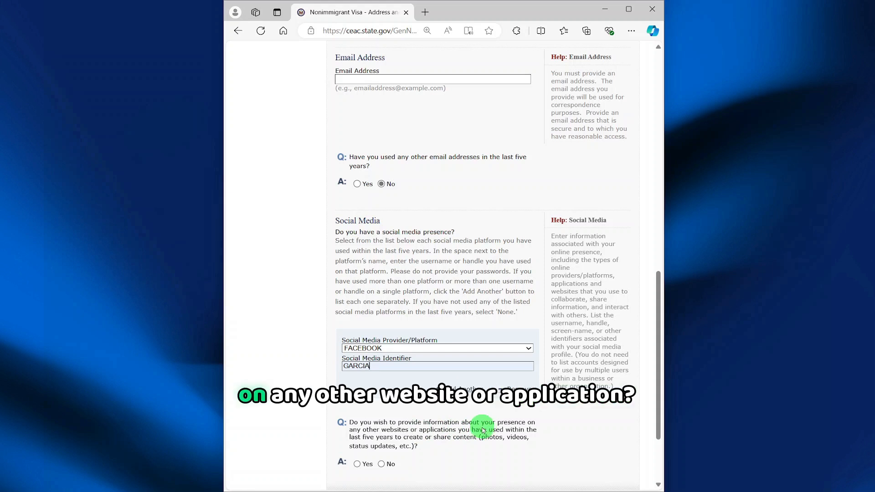
Answer No to providing information about presence on other websites or applications and continue to the Passport page.
scroll(397, 436, down, 2)
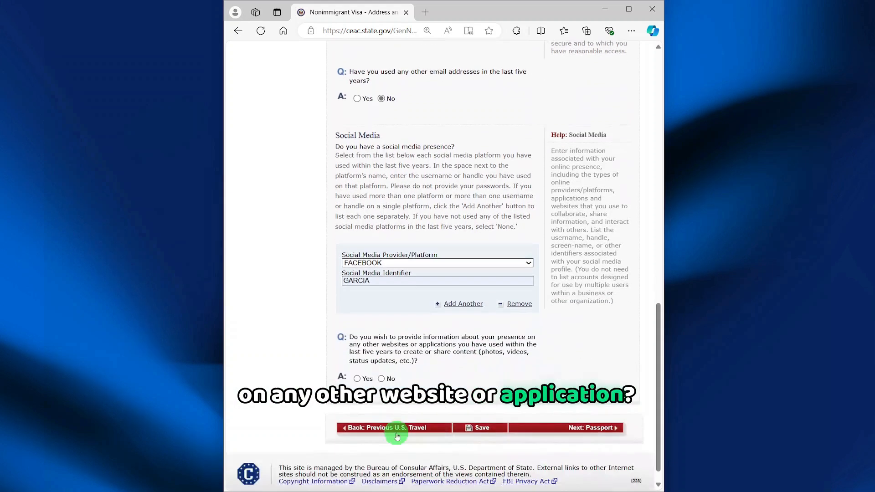
click(386, 382)
scroll(443, 351, up, 3)
scroll(488, 390, down, 3)
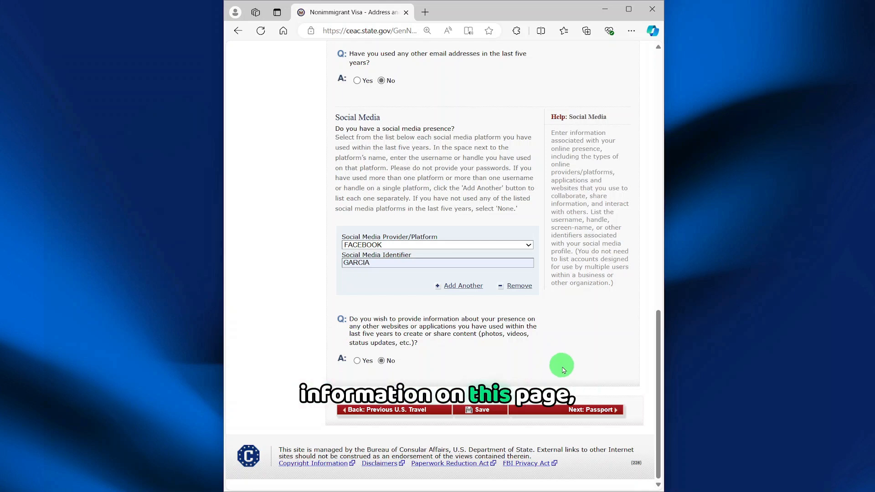
click(574, 410)
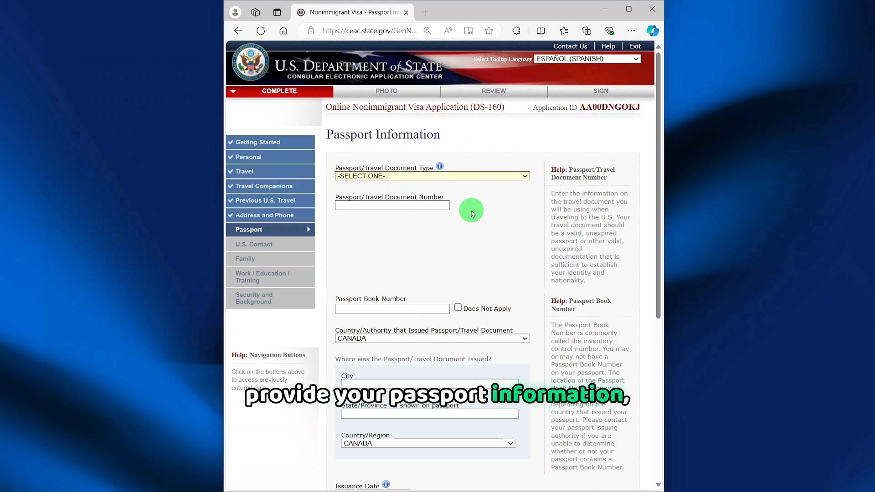
Set the travel document type to REGULAR and fill in the passport number and issuing place as MAKATI CITY, METRO MANILA, DOMINICAN REPUBLIC.
click(524, 176)
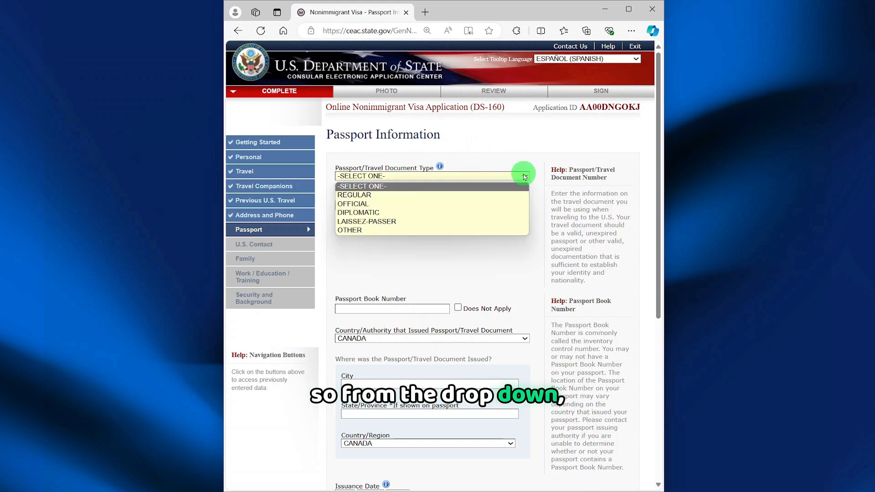
click(458, 195)
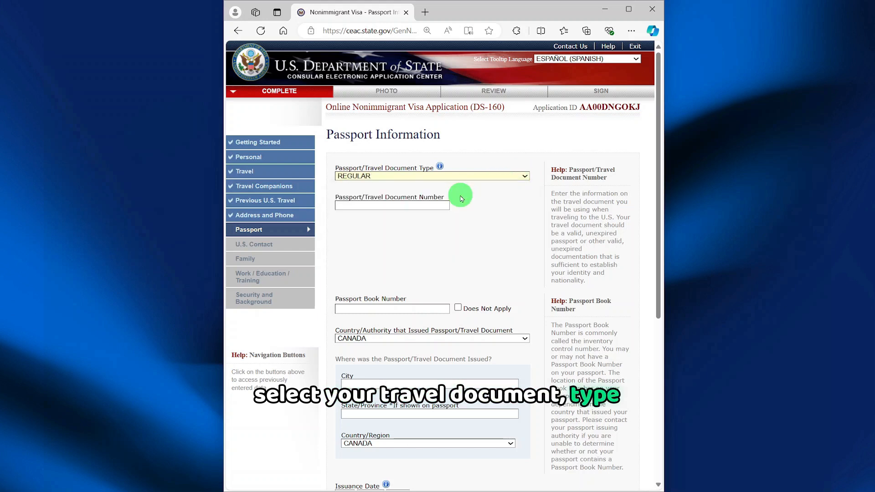
click(406, 206)
click(364, 234)
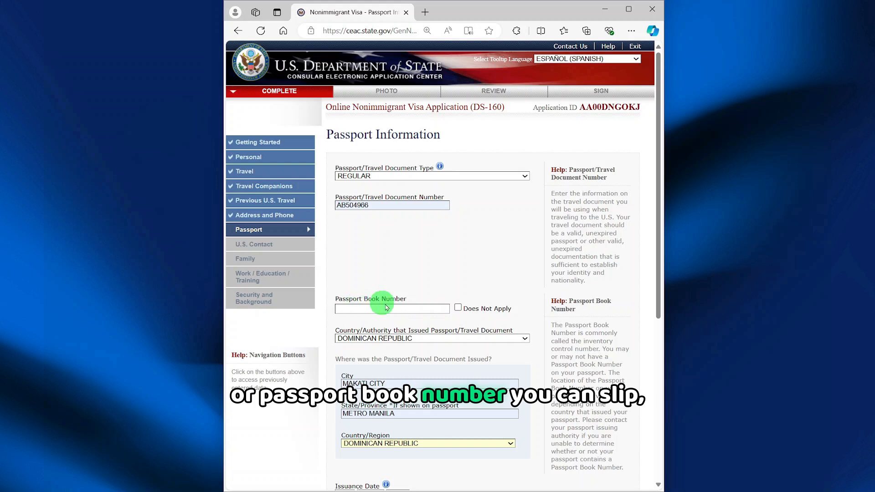
Mark the passport book number as Does Not Apply, set the issuance date to 01-FEB-2020 and the expiration day to 02.
click(458, 308)
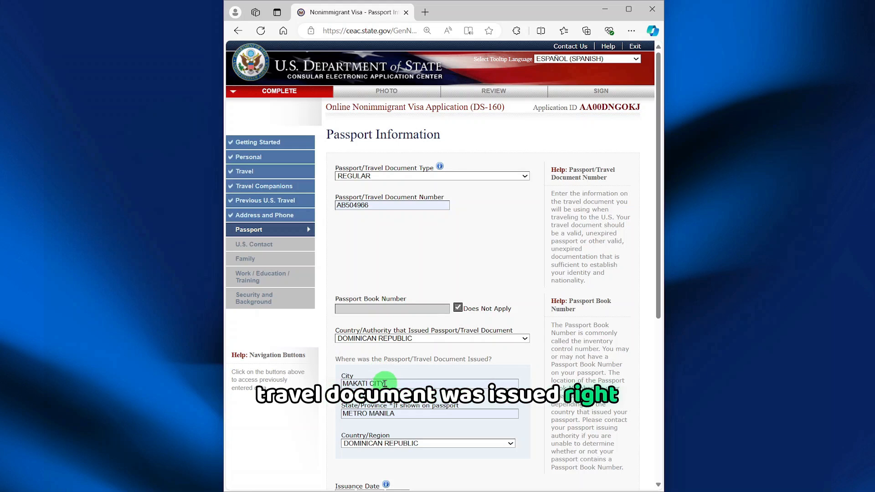
scroll(387, 382, down, 6)
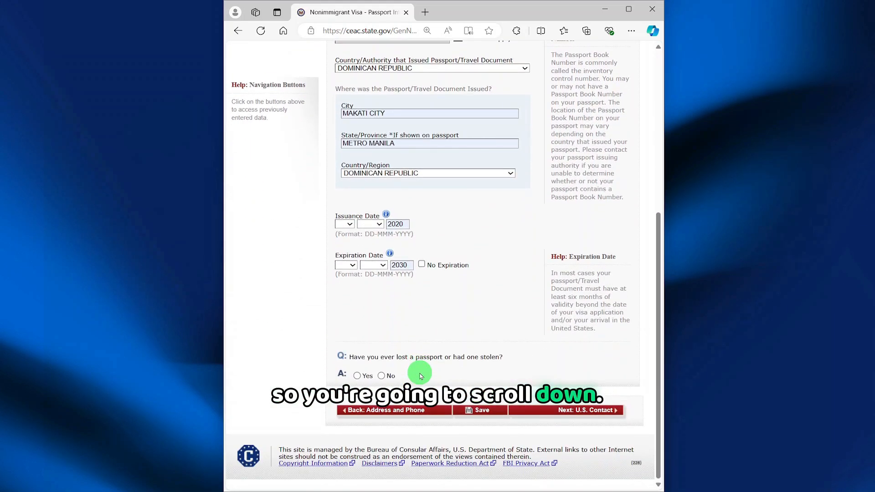
click(350, 224)
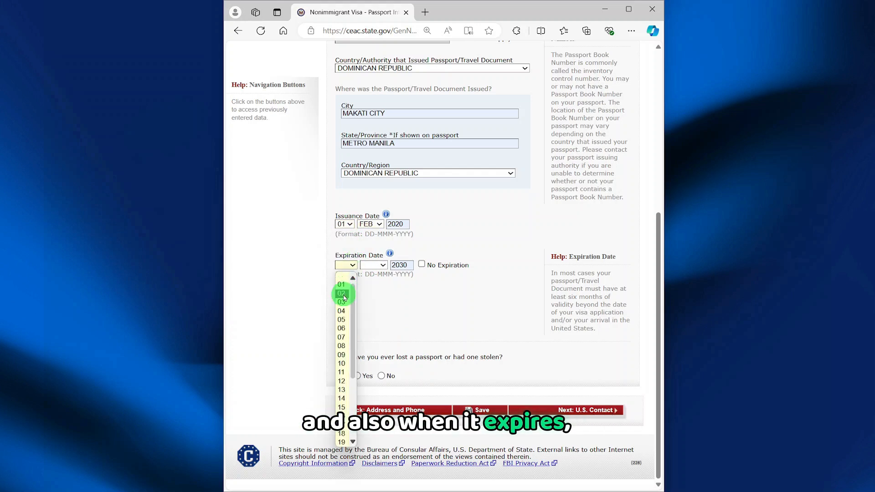
click(344, 294)
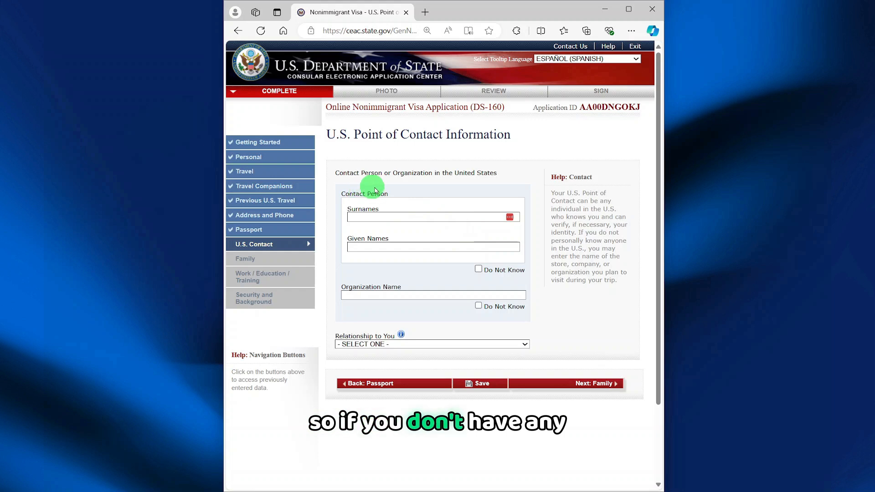
Mark the U.S. contact person as Do Not Know, enter REDINCS TECHNOLOGY as the organization, and set the relationship to OTHER.
click(478, 269)
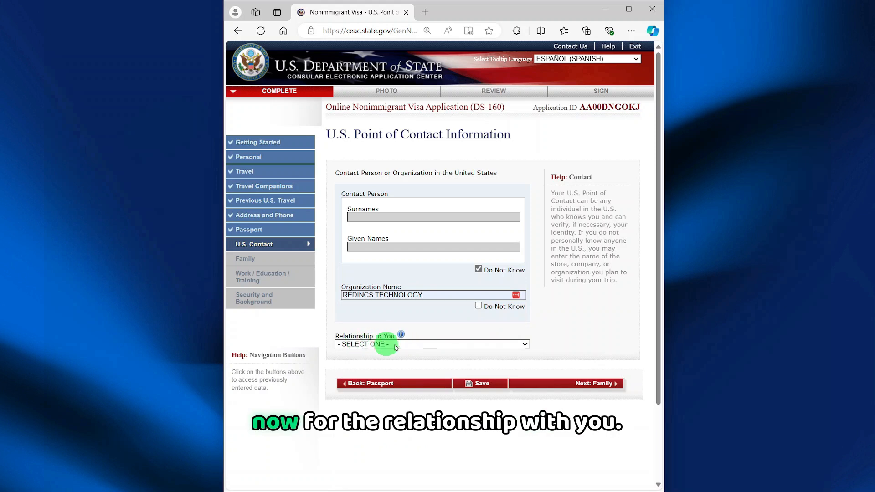
click(521, 345)
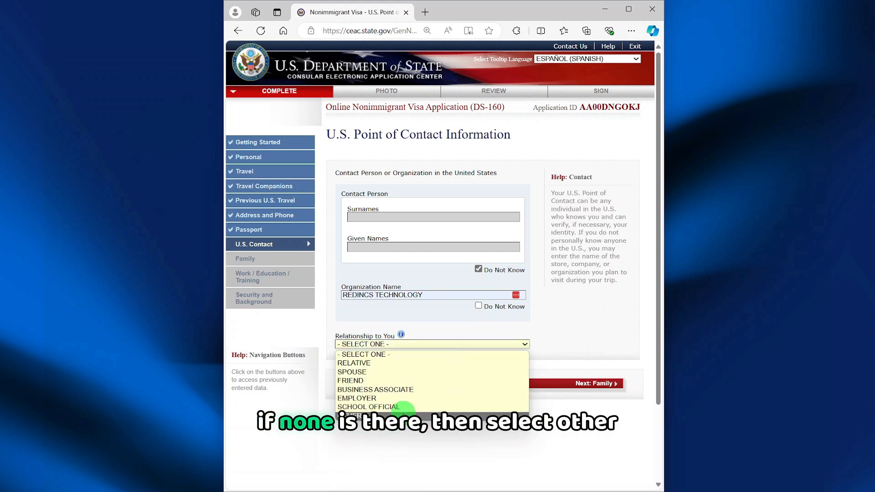
click(403, 414)
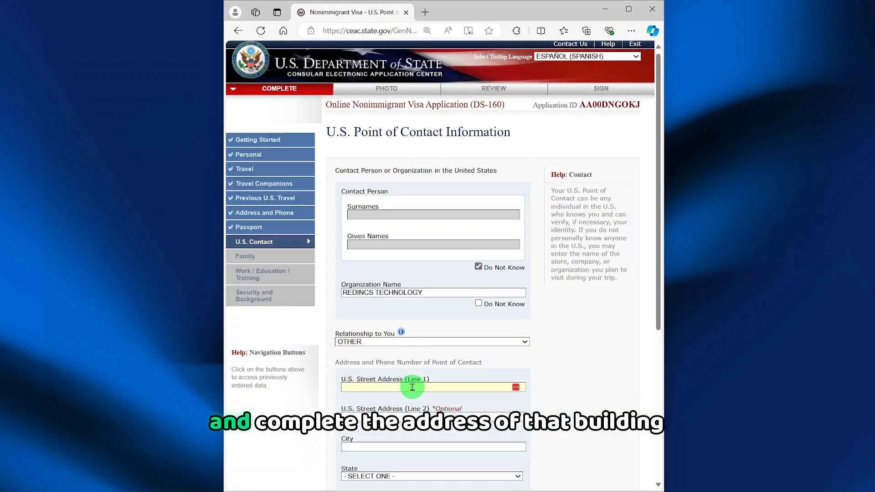
Fill in the contact's U.S. address and phone number, mark its email as Does Not Apply, and continue to the Family page.
scroll(410, 389, down, 2)
scroll(410, 388, down, 2)
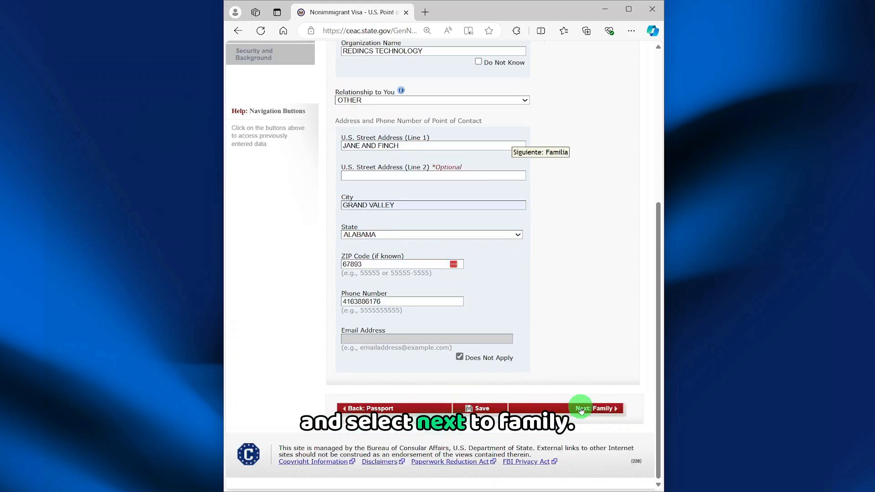
click(581, 408)
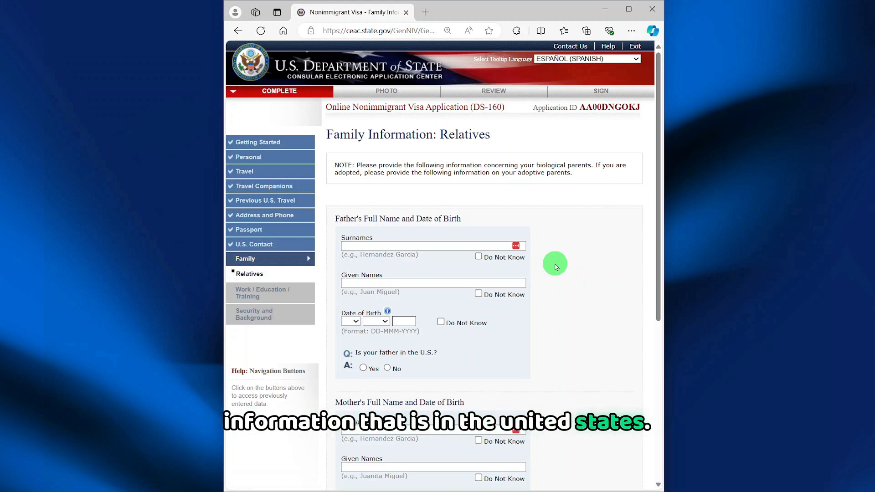
Mark the surnames and given names of both the father and the mother as Do Not Know.
click(478, 294)
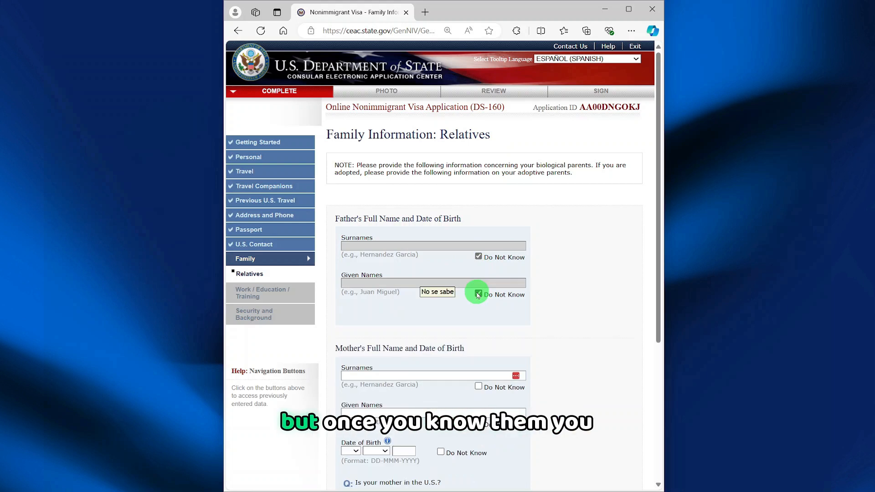
scroll(476, 294, down, 1)
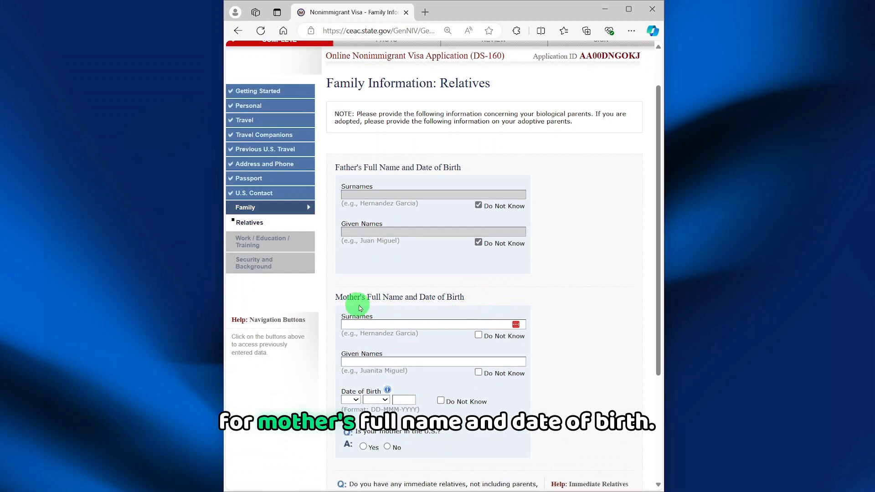
click(477, 335)
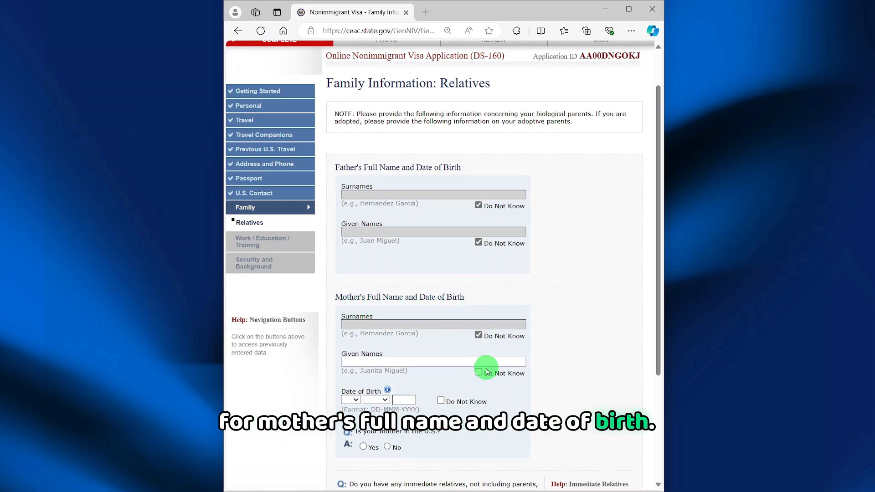
click(477, 372)
Answer No to having immediate or other relatives in the United States and continue to the Work/Education/Training page.
scroll(367, 377, down, 1)
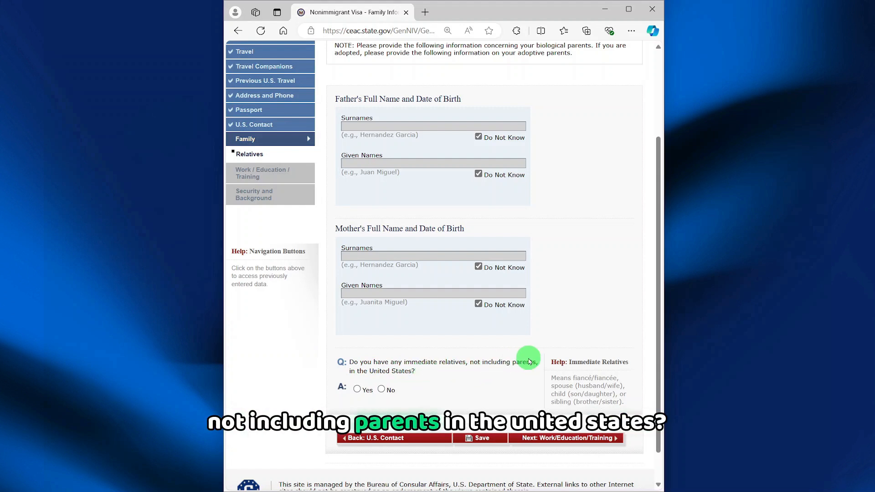
click(382, 389)
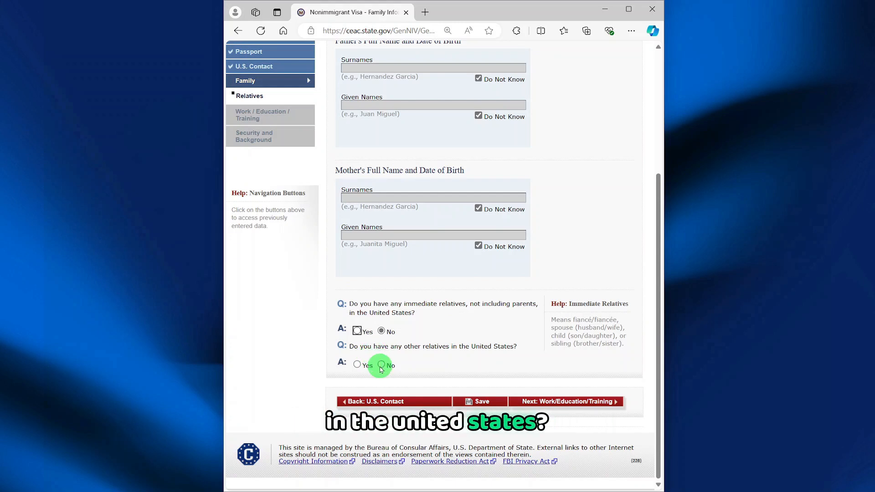
click(382, 364)
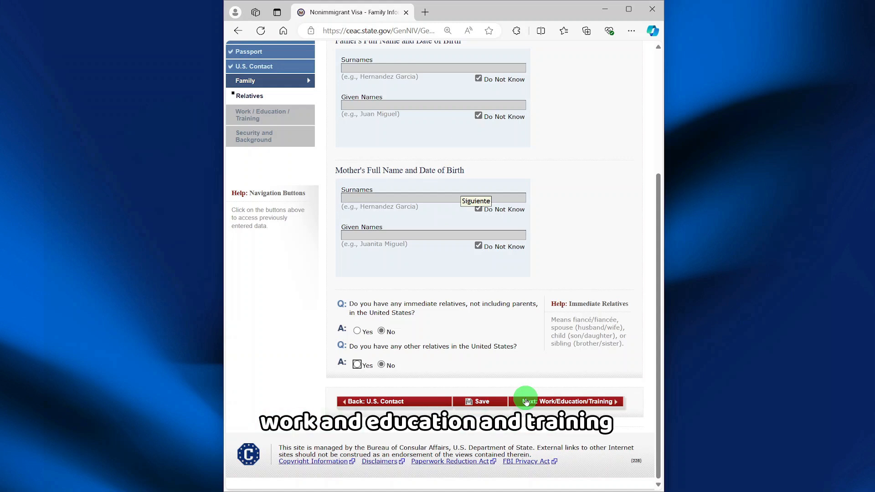
click(526, 401)
Set the primary occupation to COMPUTER SCIENCE and complete the employment details with start date 02-FEB-2000, monthly income 200000 and duties N/A.
click(525, 222)
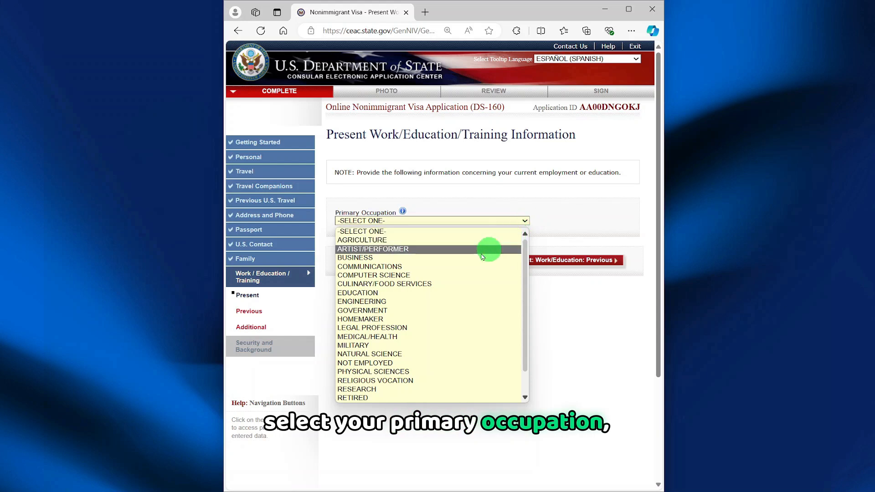
click(420, 275)
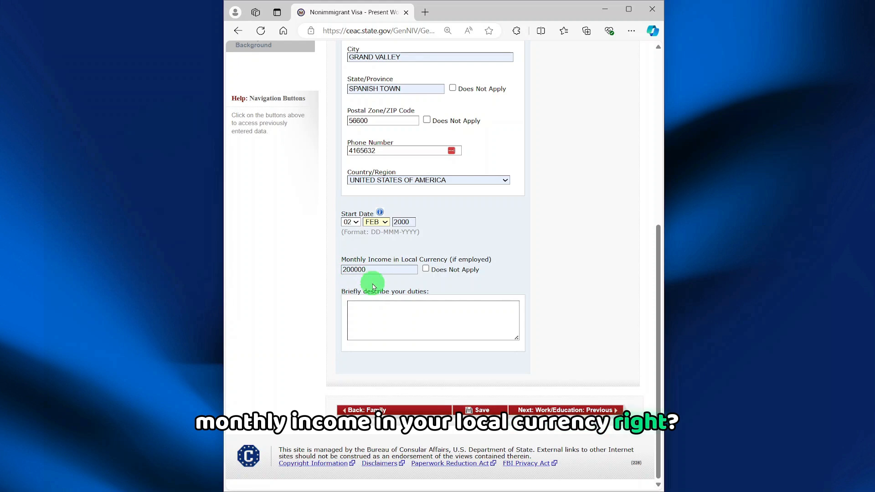
click(388, 309)
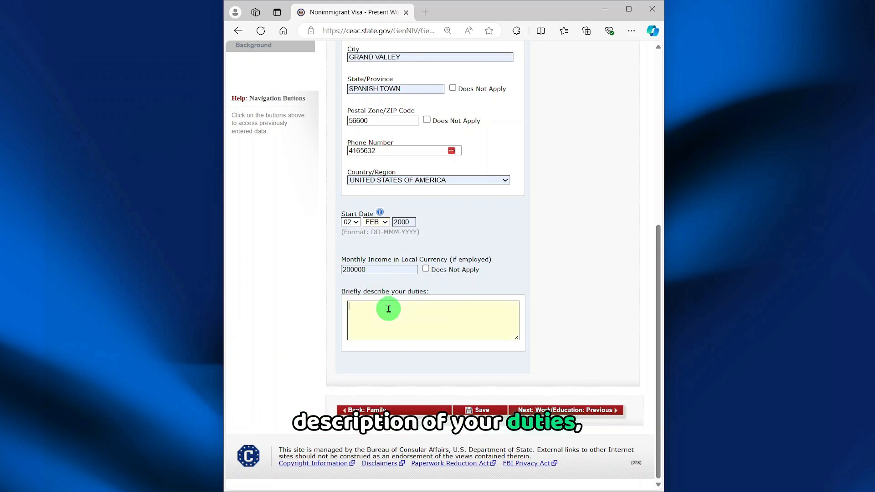
text(N/A)
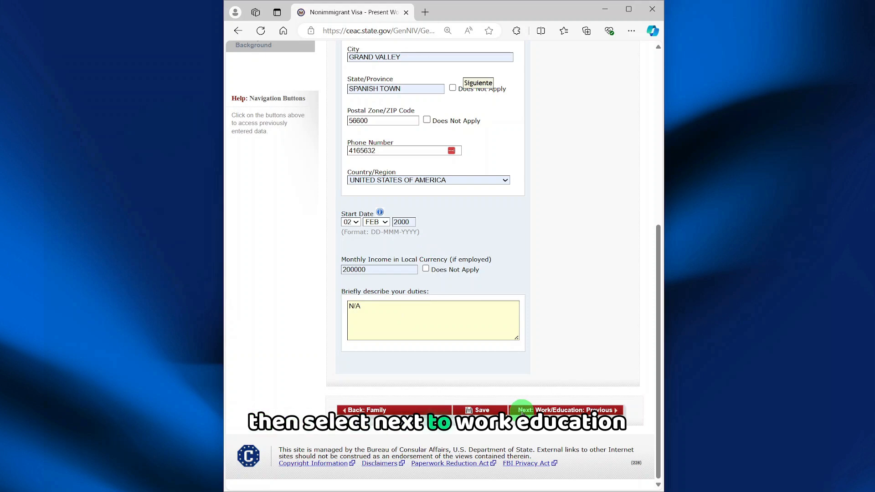
Proceed to the Previous Work/Education page, answer No to having been previously employed, and continue to the Additional page.
click(523, 411)
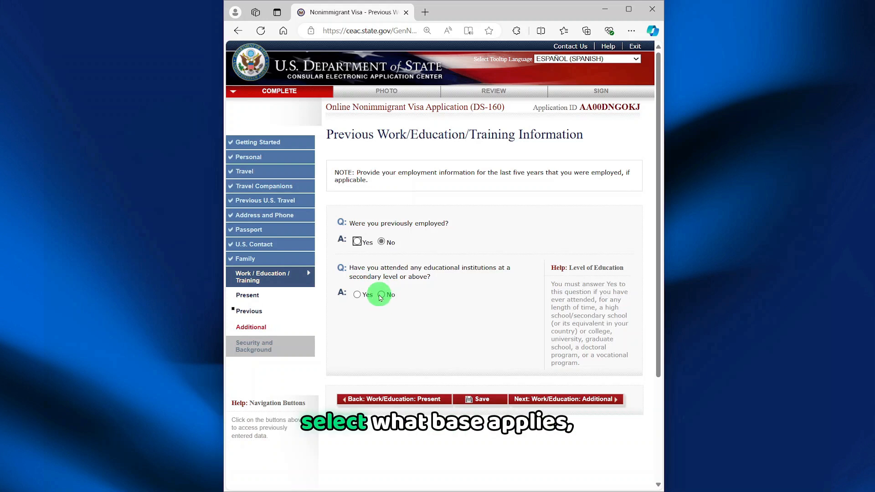
click(523, 399)
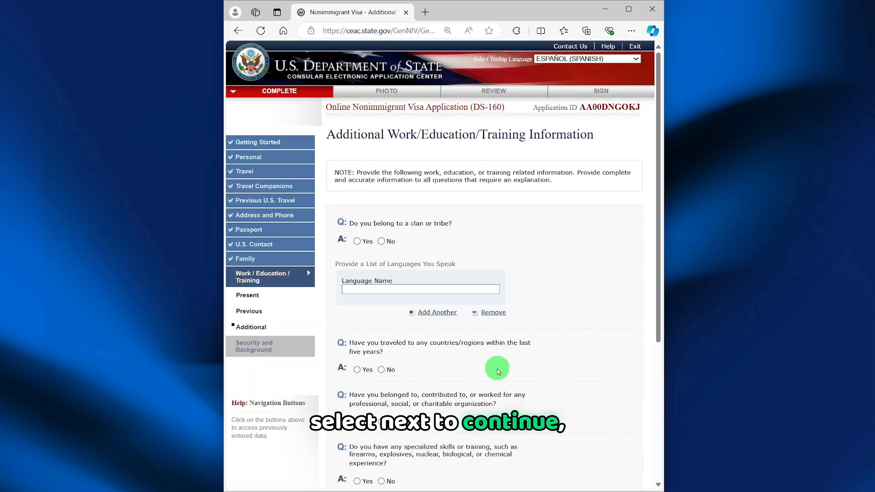
Answer No to belonging to a clan or tribe and to recent foreign travel, and list SPANISH as the spoken language.
click(383, 246)
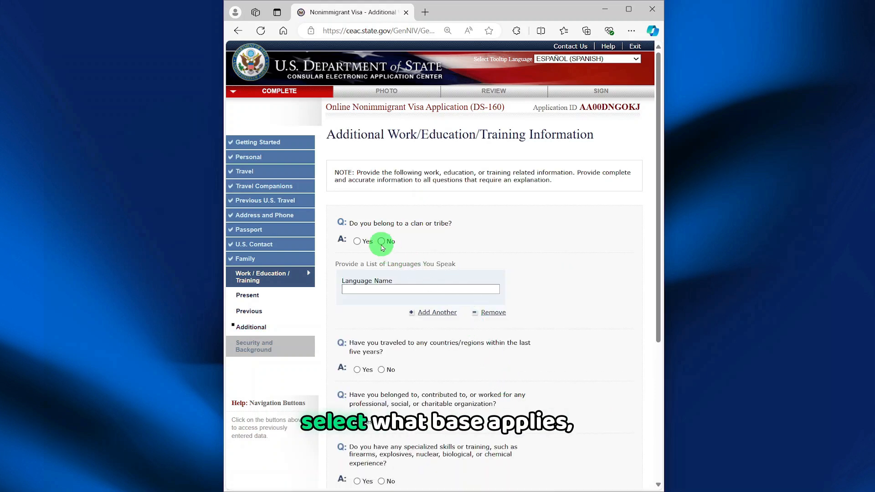
click(396, 289)
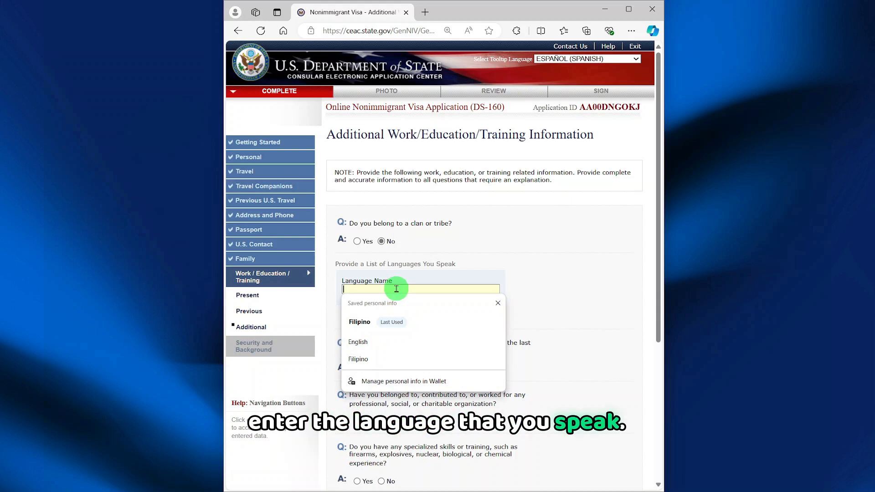
text(SPANISH)
scroll(396, 336, down, 1)
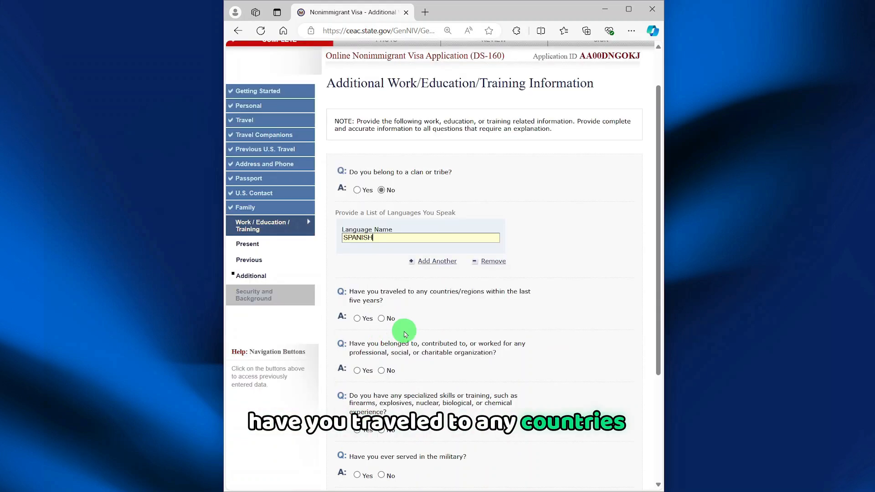
click(381, 319)
scroll(386, 360, down, 3)
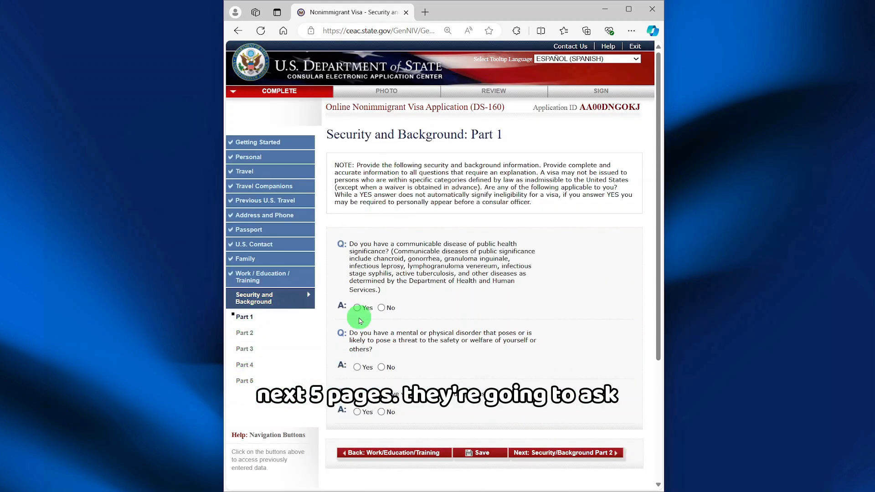
Answer No to the three health and drug questions in Security and Background Part 1 and continue to Part 2.
scroll(411, 224, down, 1)
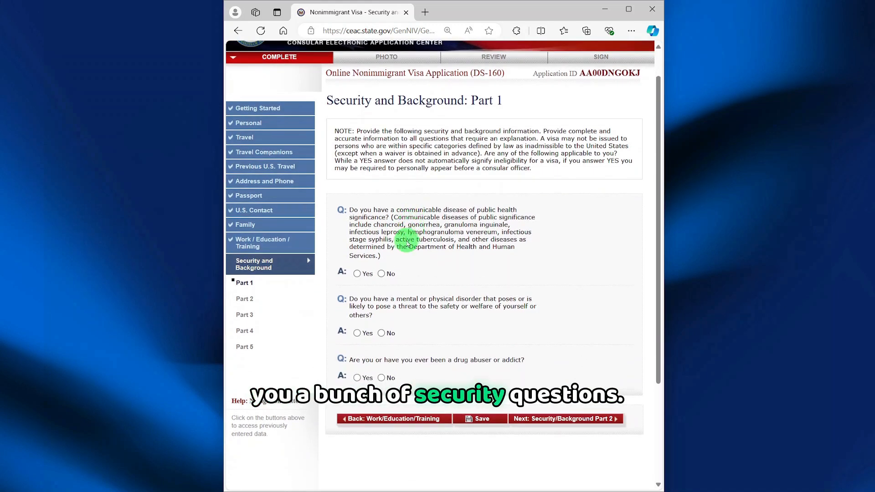
click(381, 274)
click(381, 332)
click(381, 378)
click(567, 419)
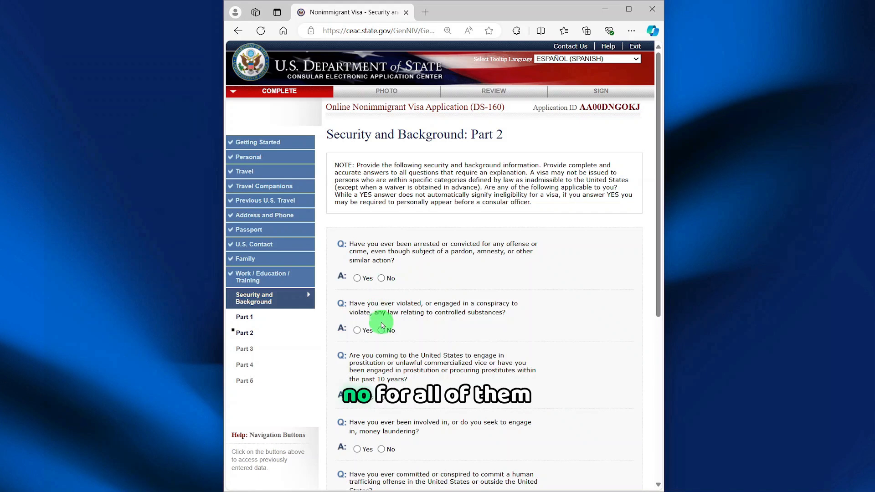
Answer No to the criminal offense questions in Security and Background Part 2.
click(381, 278)
scroll(382, 283, down, 2)
click(382, 261)
click(382, 329)
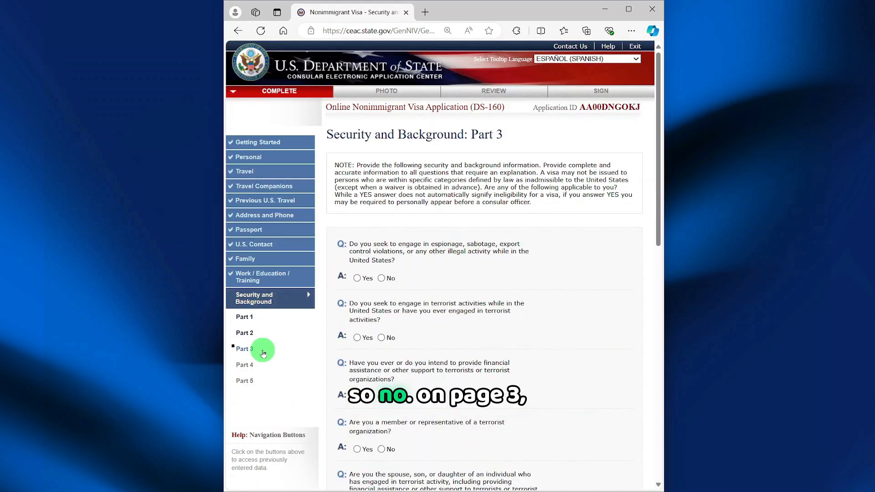
Answer No to the questions in Security and Background Parts 3, 4 and 5.
click(382, 278)
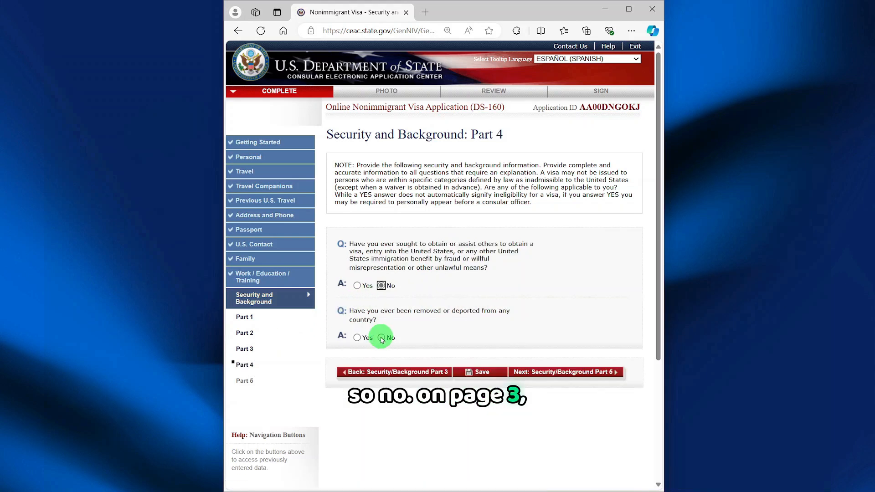
click(381, 338)
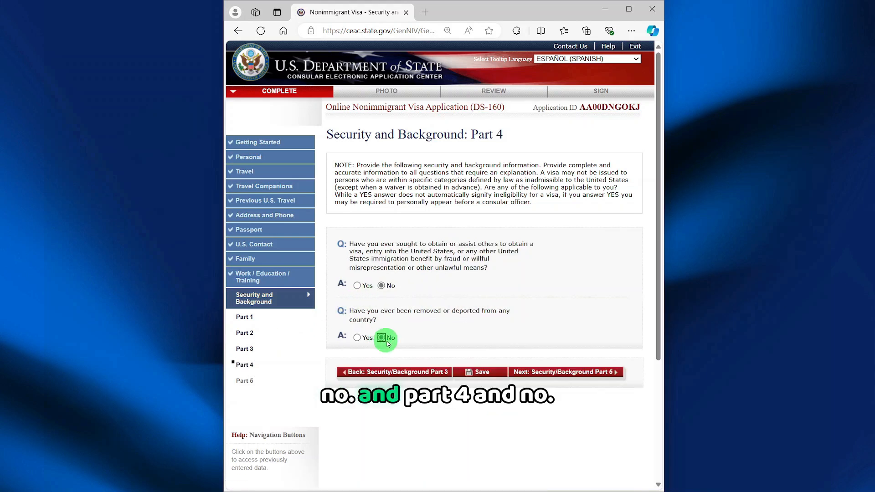
click(562, 371)
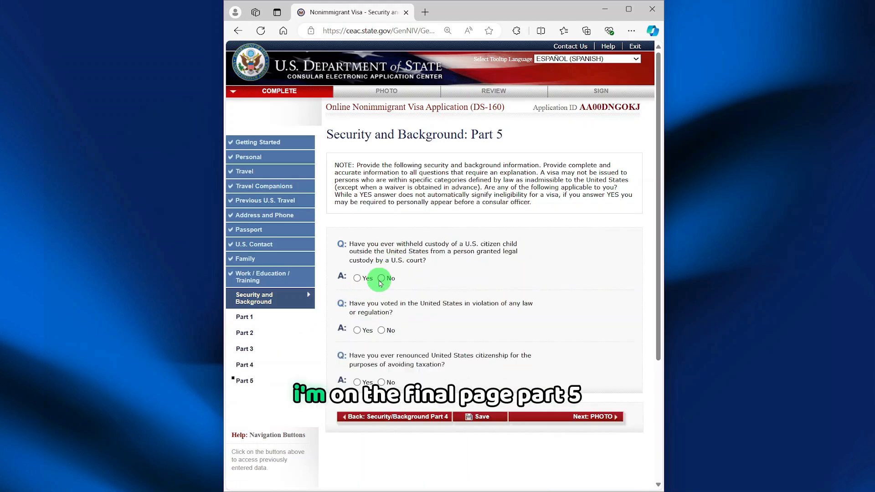
click(381, 278)
click(381, 382)
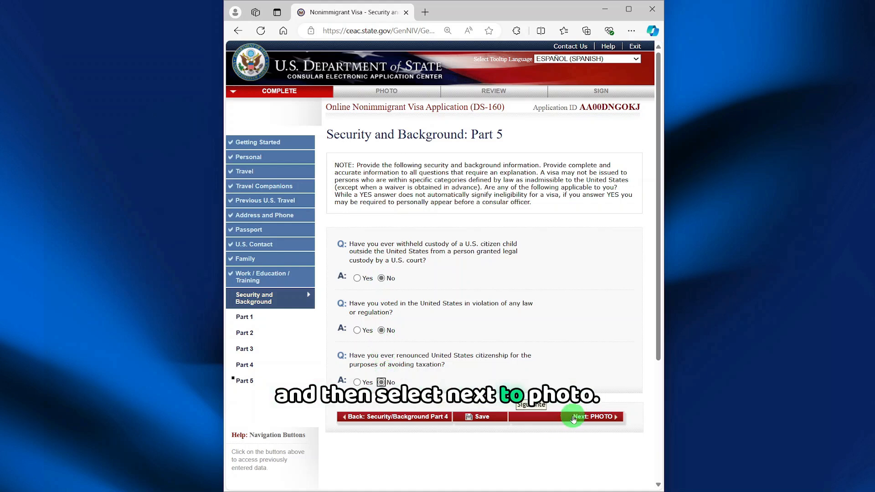
Save the application and choose to continue it.
scroll(524, 319, down, 4)
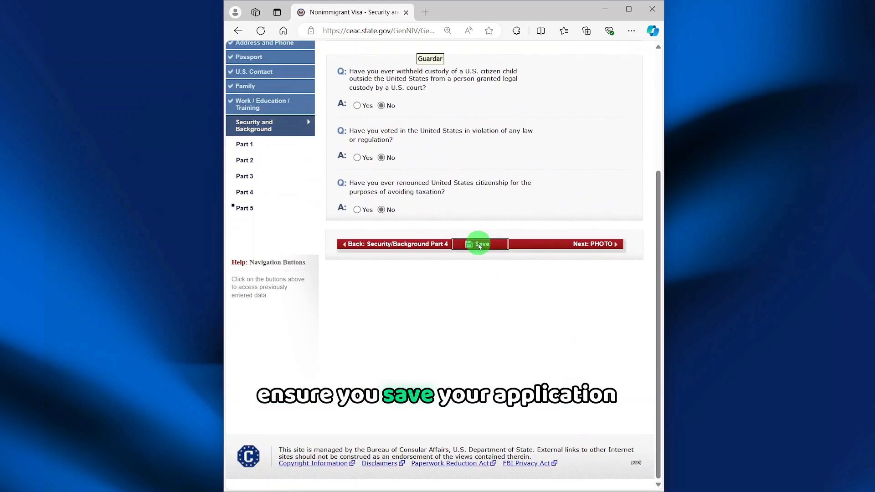
click(478, 245)
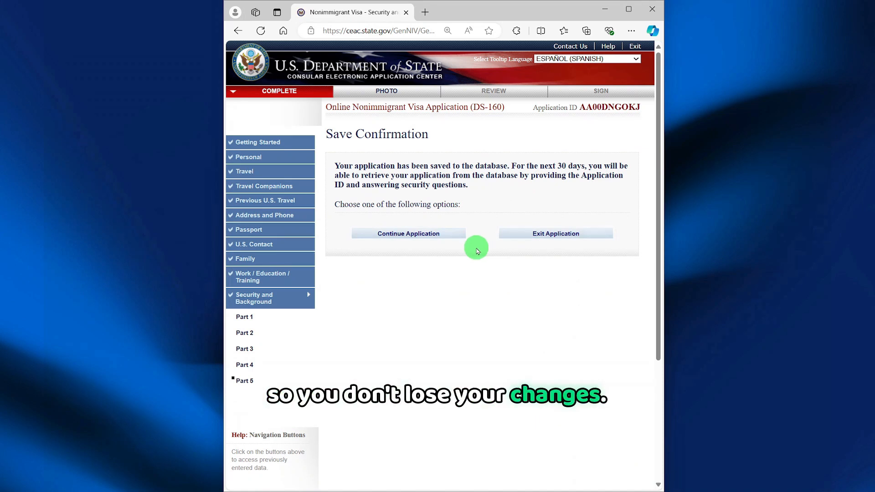
click(424, 239)
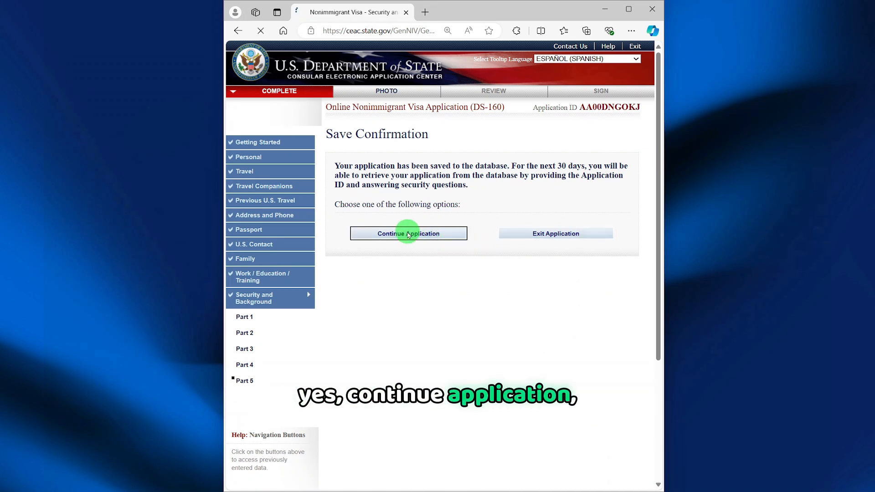
Proceed to the Photo section and upload the file sample passport photo.jpg as the applicant's photo.
click(577, 417)
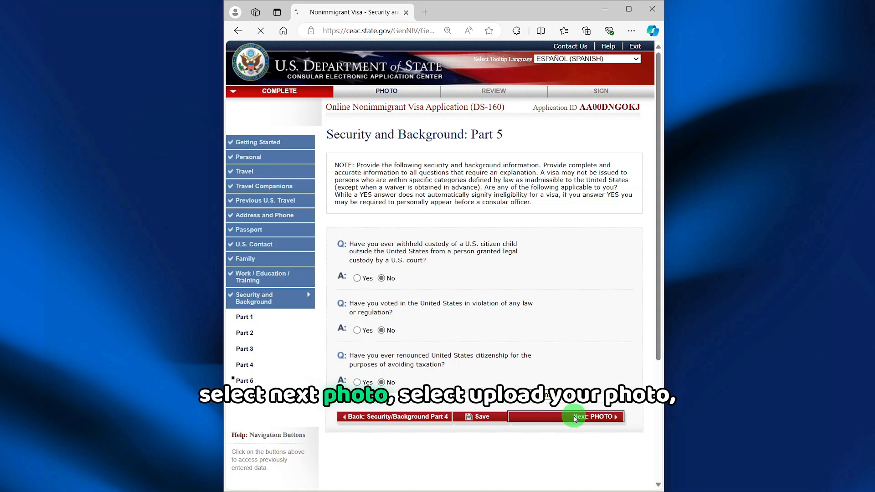
click(462, 430)
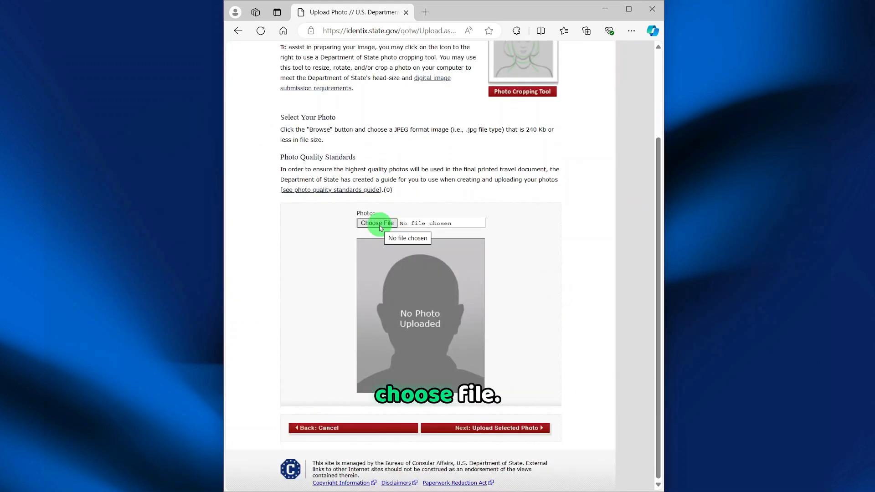
click(314, 222)
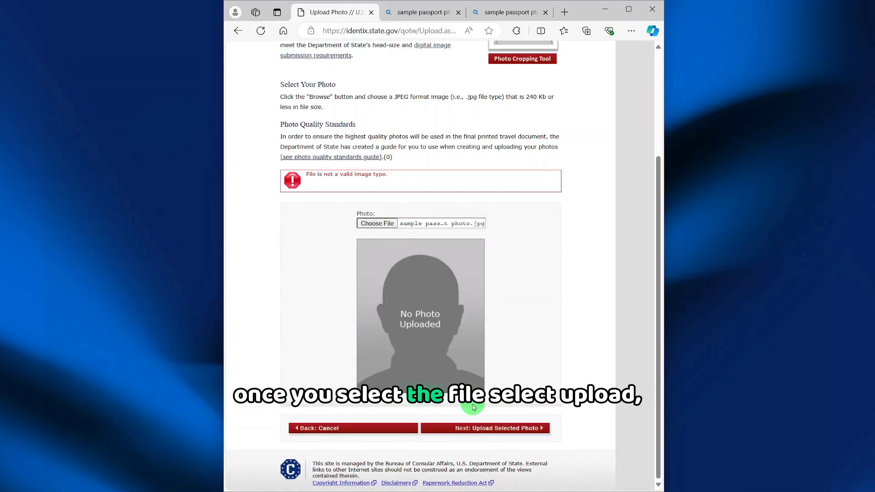
click(481, 429)
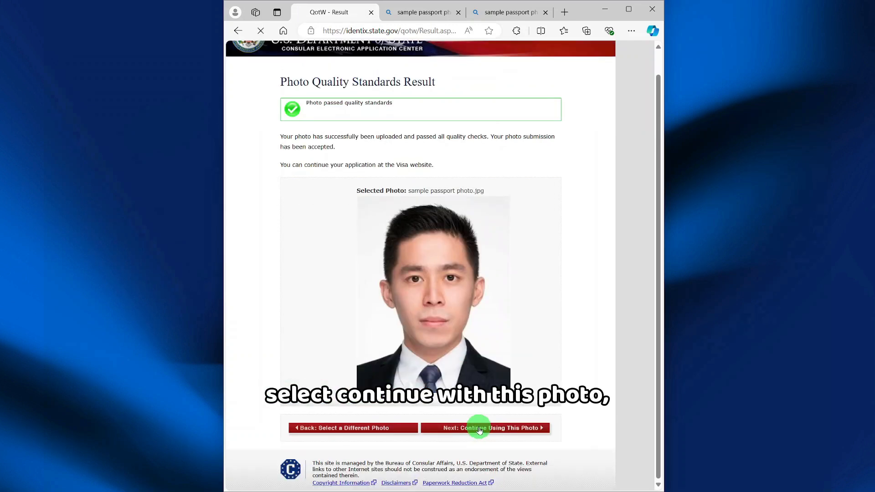
Accept the uploaded photo, check it on the Confirm Photo page and continue to the Review section.
click(479, 428)
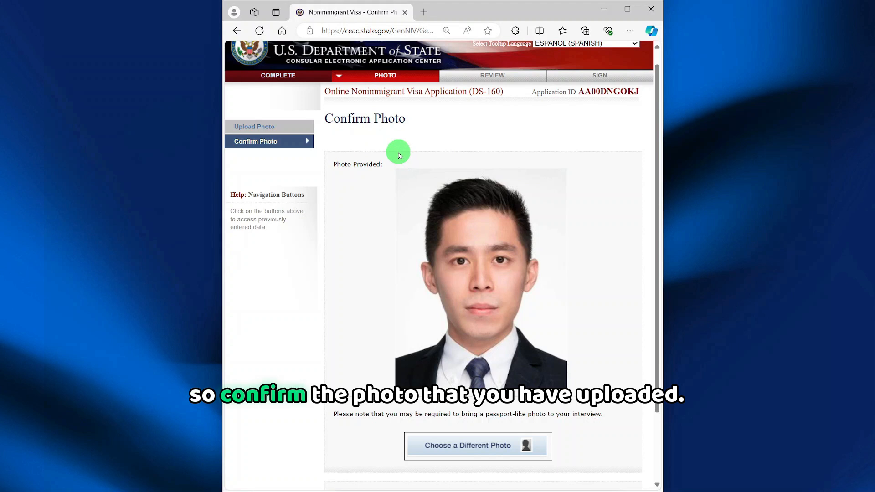
scroll(468, 180, down, 2)
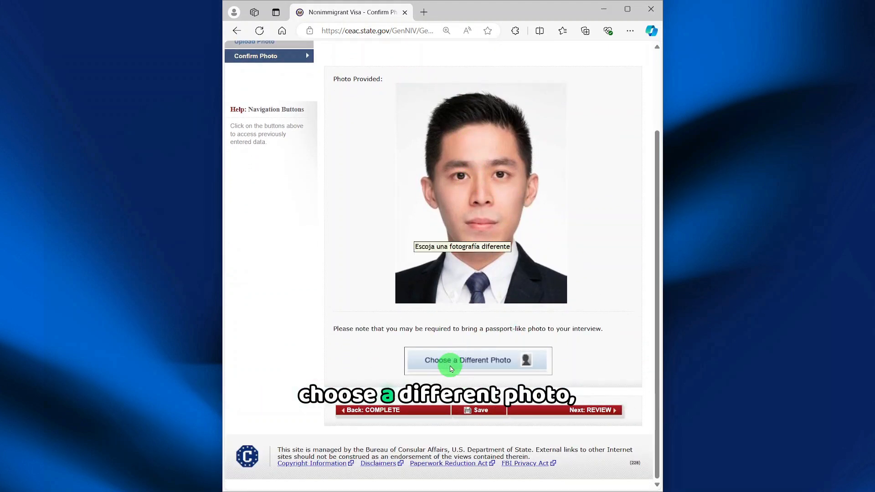
click(575, 413)
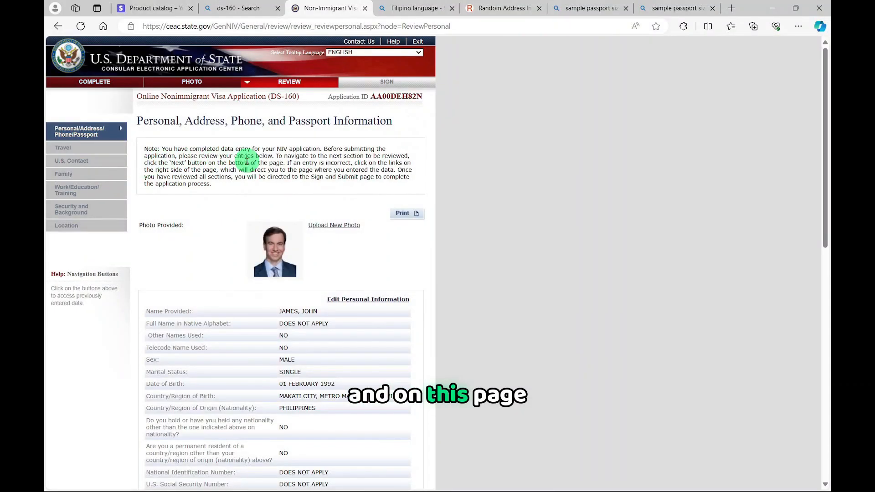
Review the personal, address, phone and passport information and continue to the Travel review page.
scroll(230, 179, down, 3)
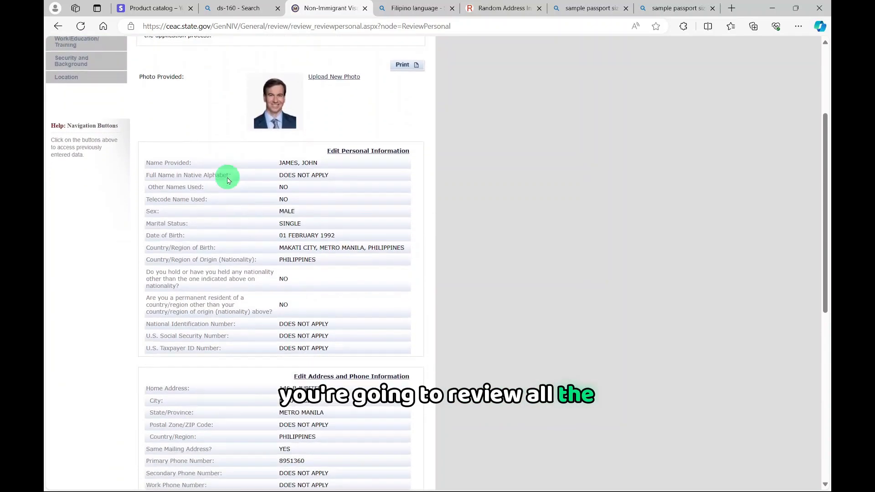
scroll(228, 180, down, 7)
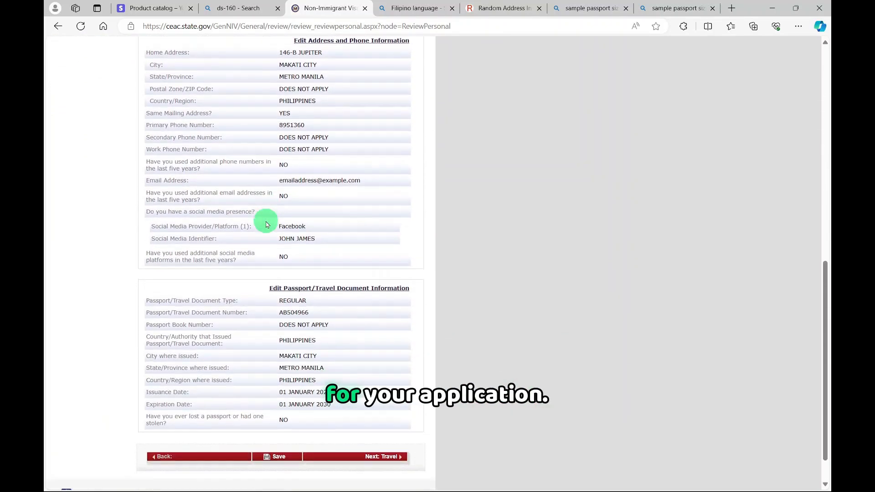
scroll(267, 225, down, 1)
click(378, 418)
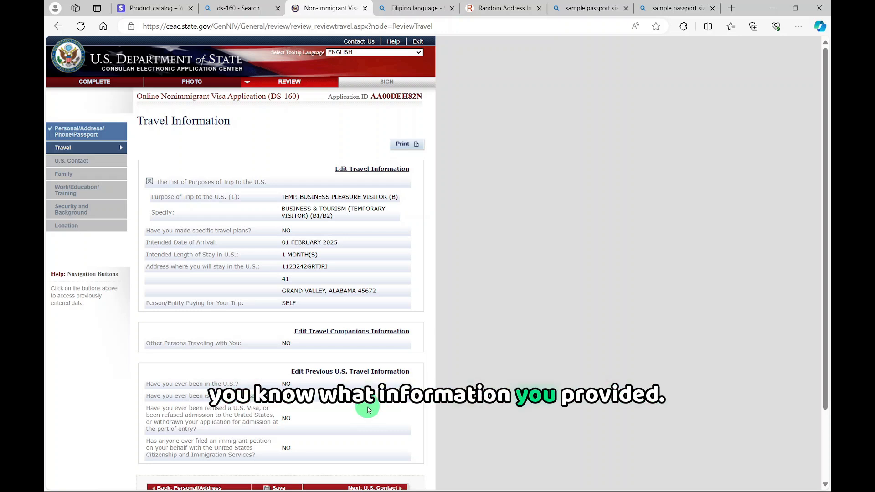
Go through the Travel, U.S. Contact, Family and Work/Education/Training review pages on to Security and Background.
scroll(368, 409, down, 2)
click(375, 403)
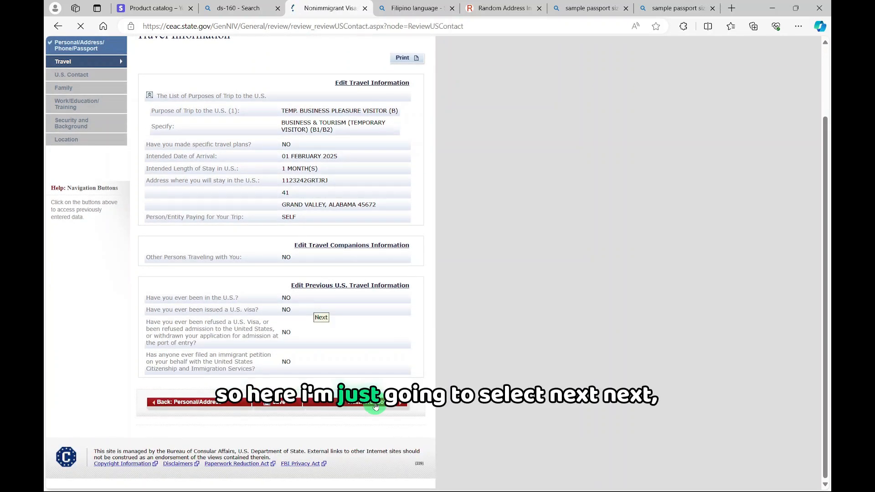
click(376, 295)
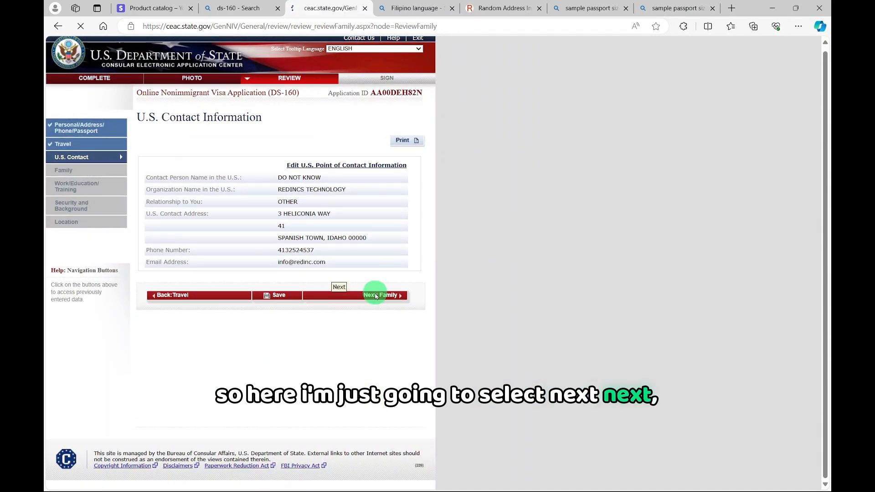
scroll(346, 365, down, 5)
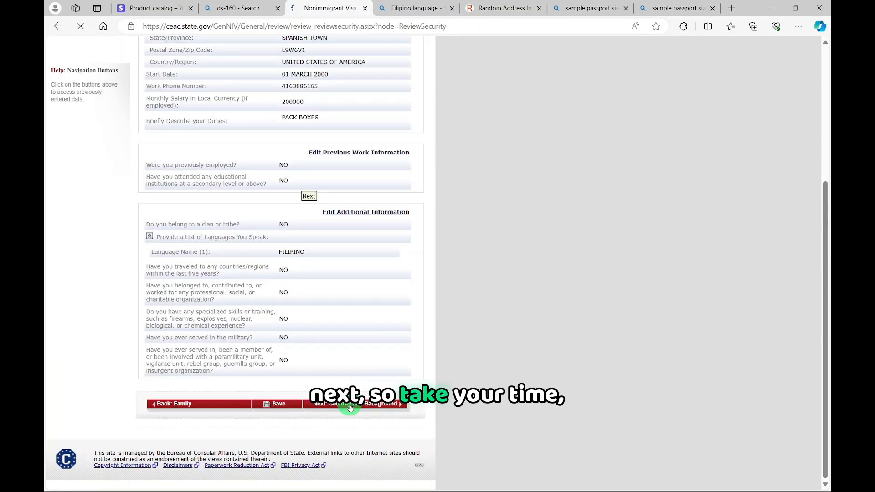
click(350, 403)
Review the Security and Background answers and the application location, and proceed to Sign and Submit.
scroll(351, 372, down, 8)
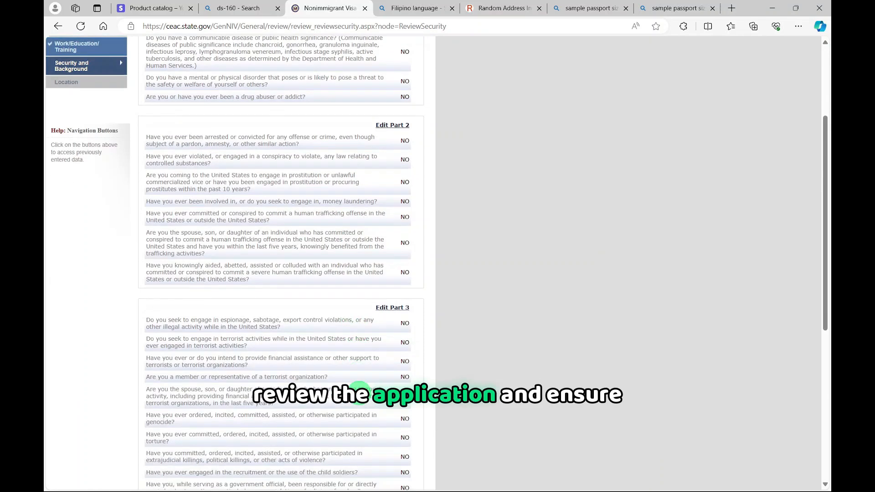
scroll(359, 382, down, 3)
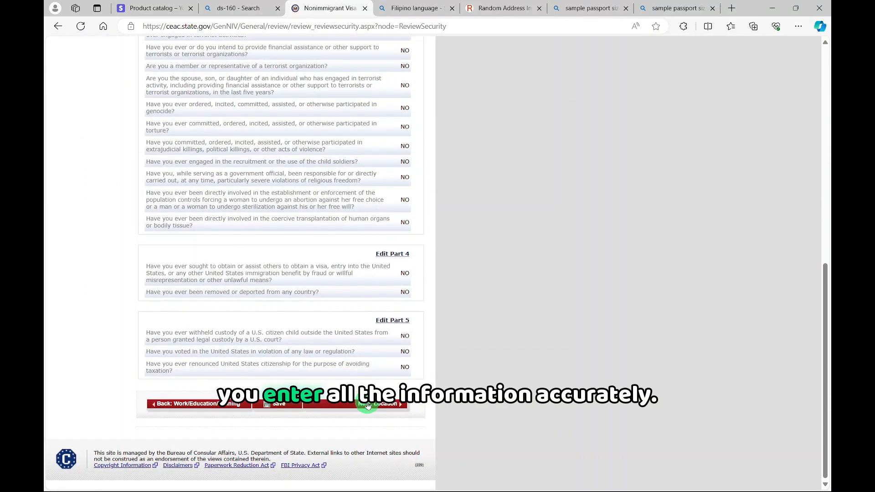
click(368, 402)
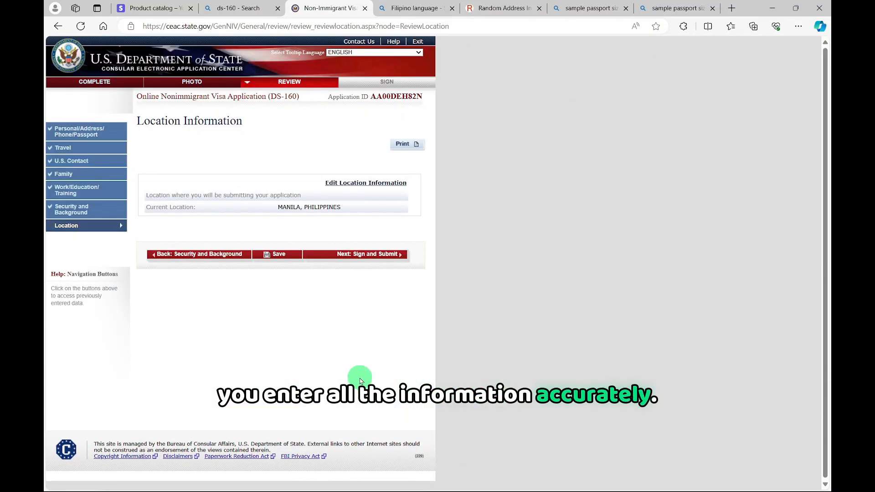
click(351, 257)
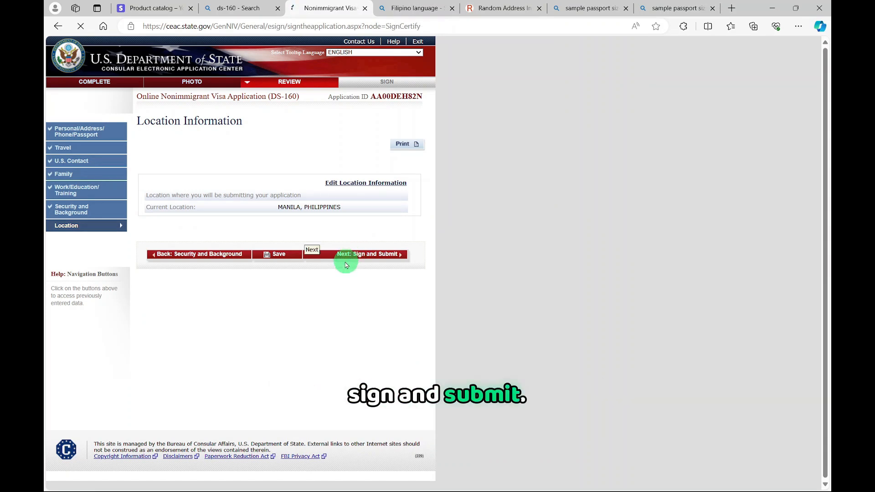
Fill in the E-Signature section with the applicant's passport number and the verification code shown in the image.
scroll(332, 260, down, 10)
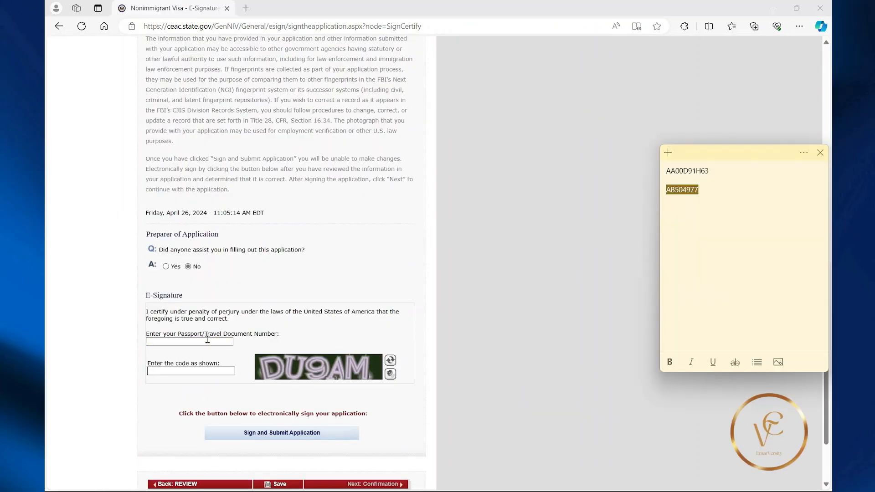
right_click(230, 342)
click(241, 203)
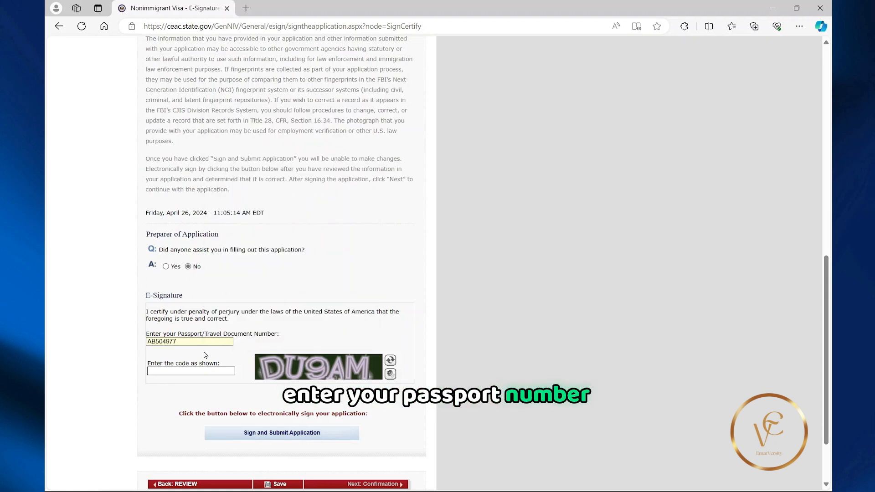
click(198, 370)
text(D)
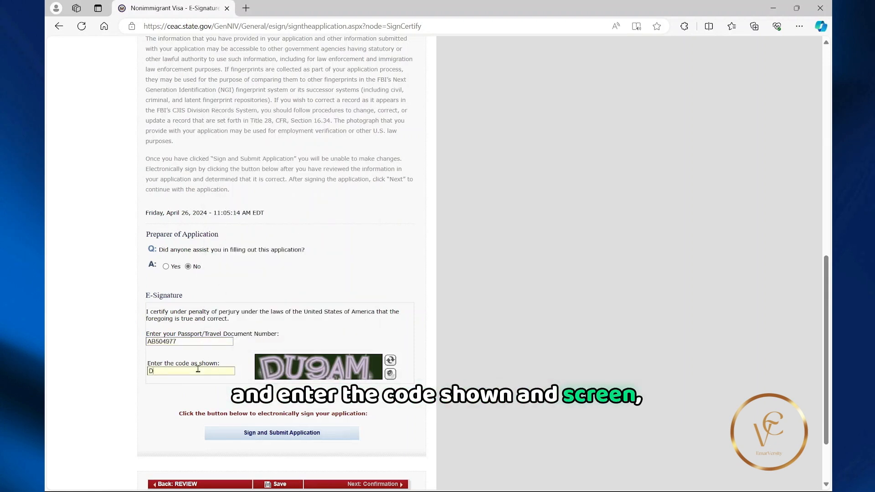
text(U9AM)
Sign and submit the application and continue to the Confirmation page.
click(263, 433)
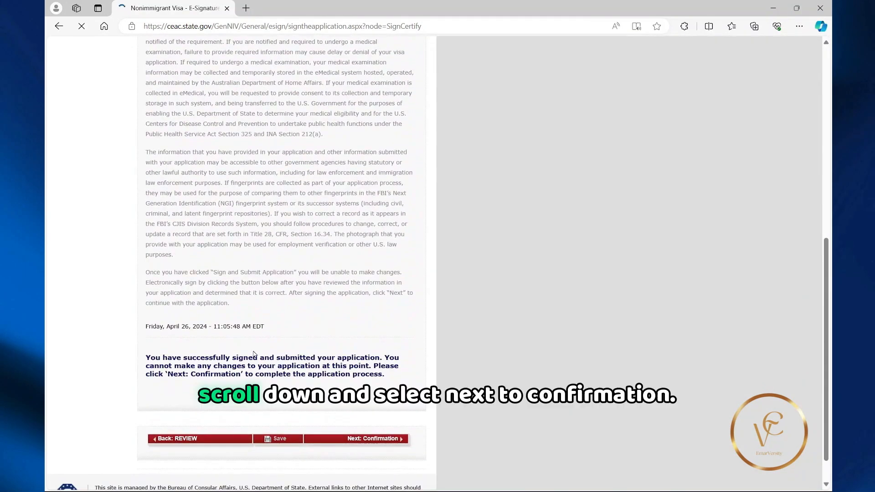
scroll(254, 353, down, 2)
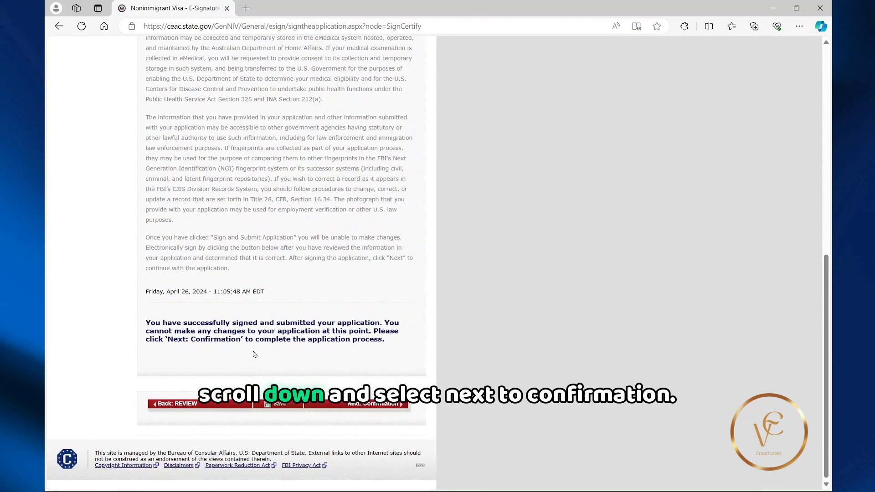
click(365, 406)
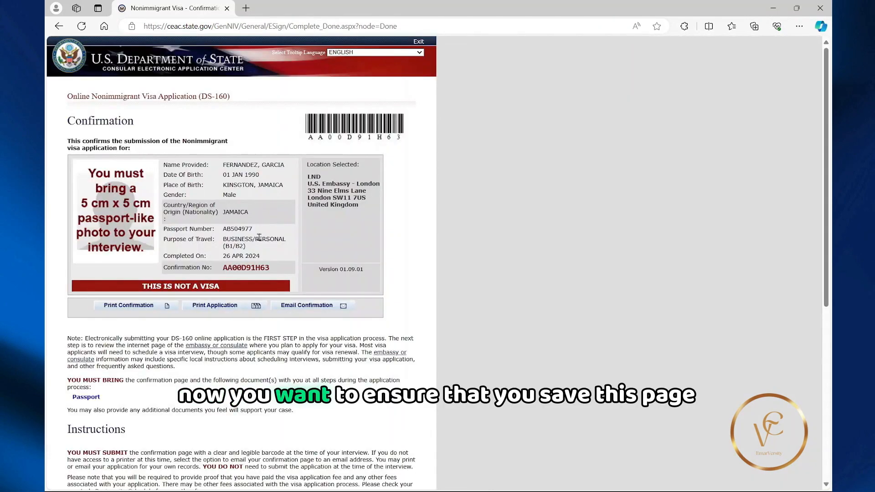